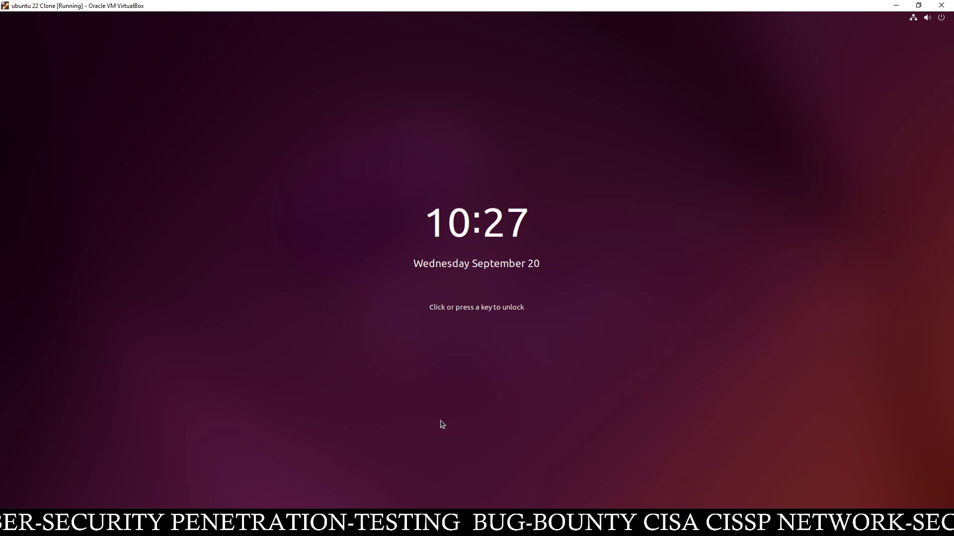
Wake the Ubuntu lock screen and log in with the account password
left_click(442, 424)
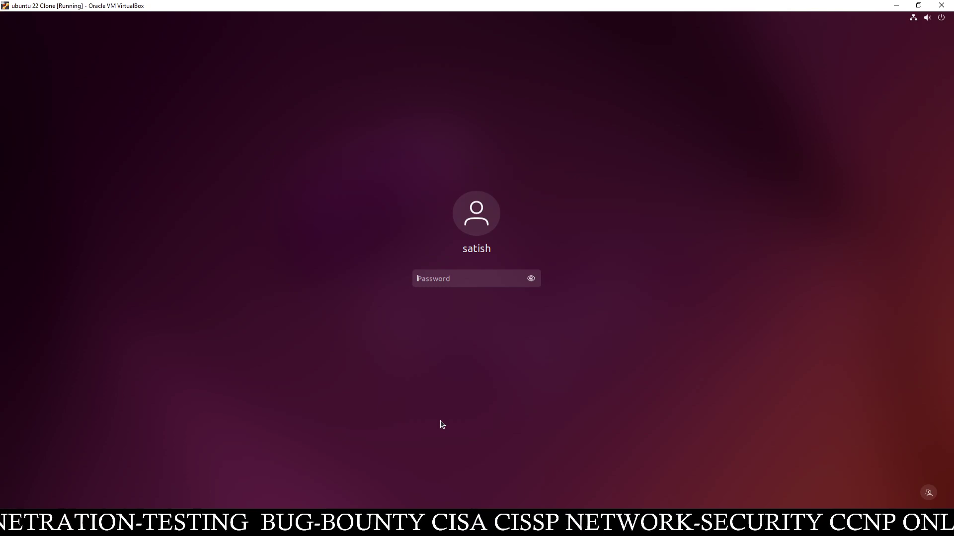
type("•")
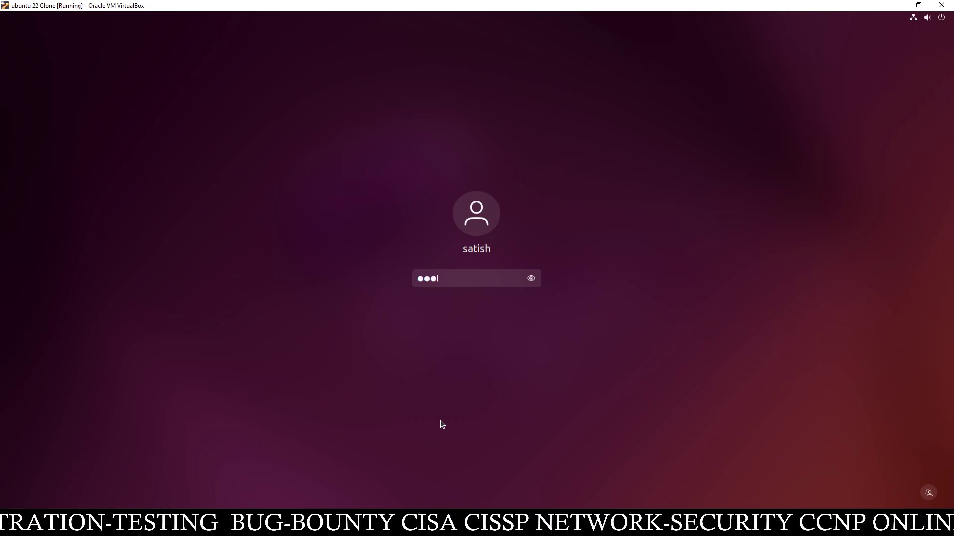
key("Return")
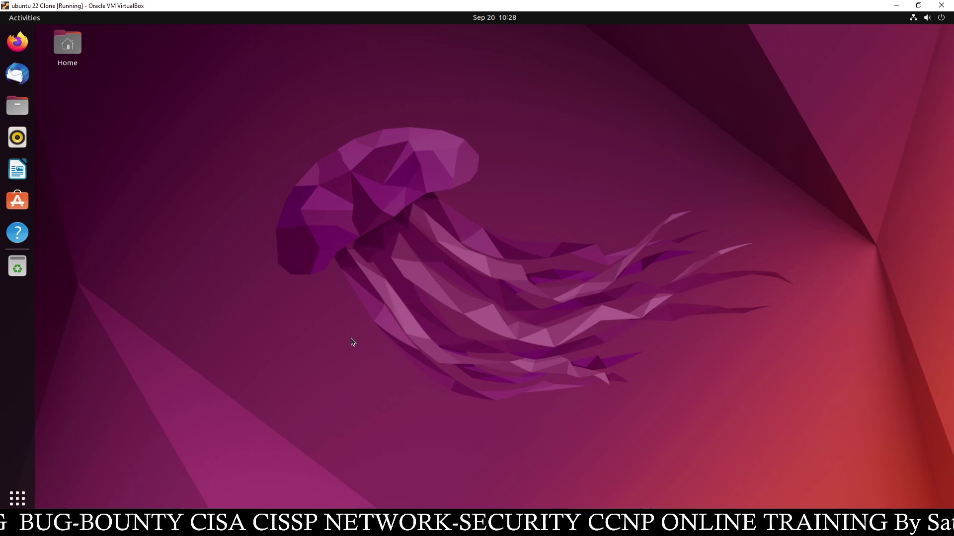
In Everything's Options, enable the HTTP server on port 80 and apply it
left_click(895, 6)
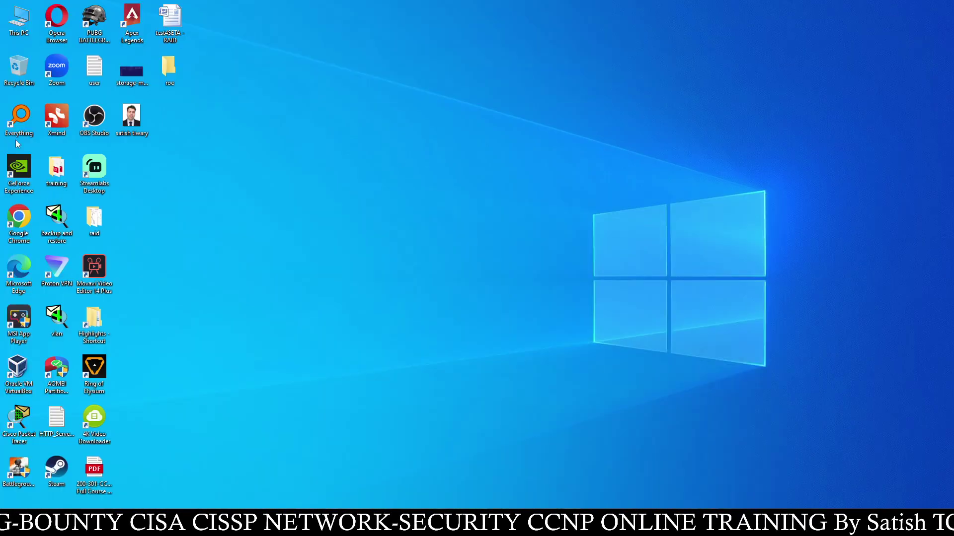
double_click(19, 122)
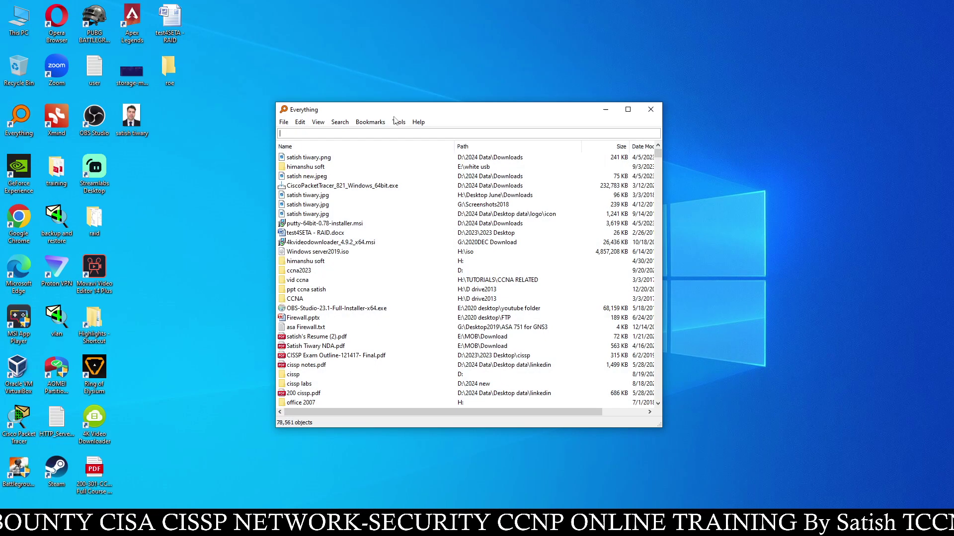
left_click(397, 122)
left_click(418, 170)
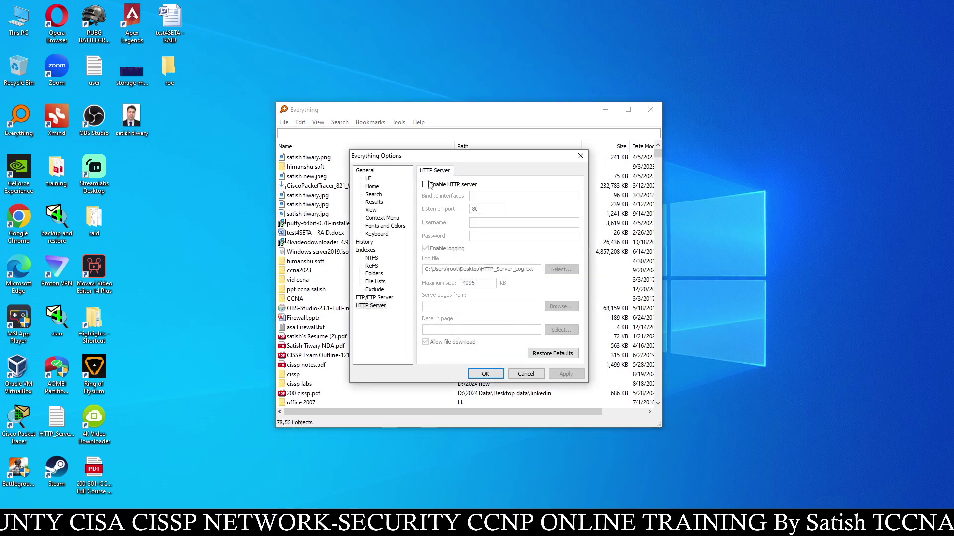
left_click(426, 184)
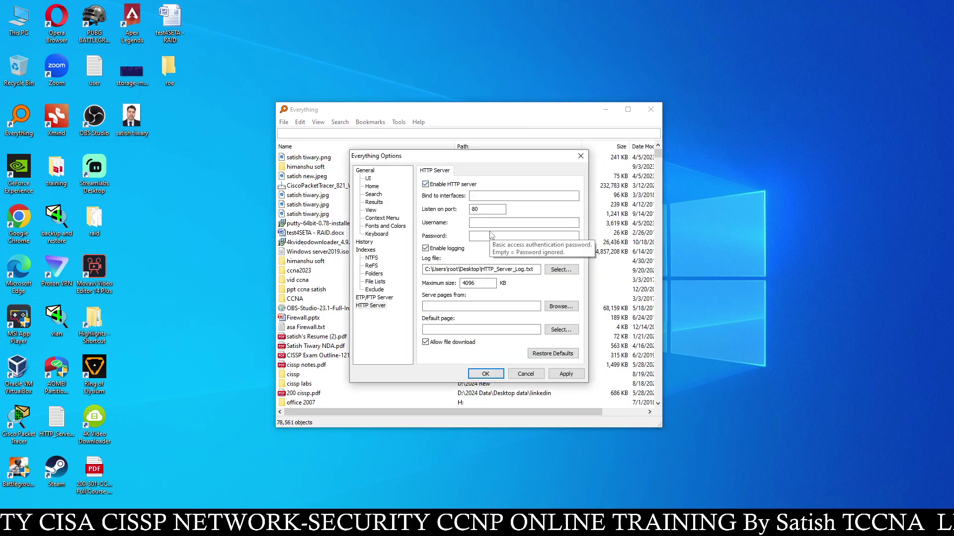
left_click(375, 306)
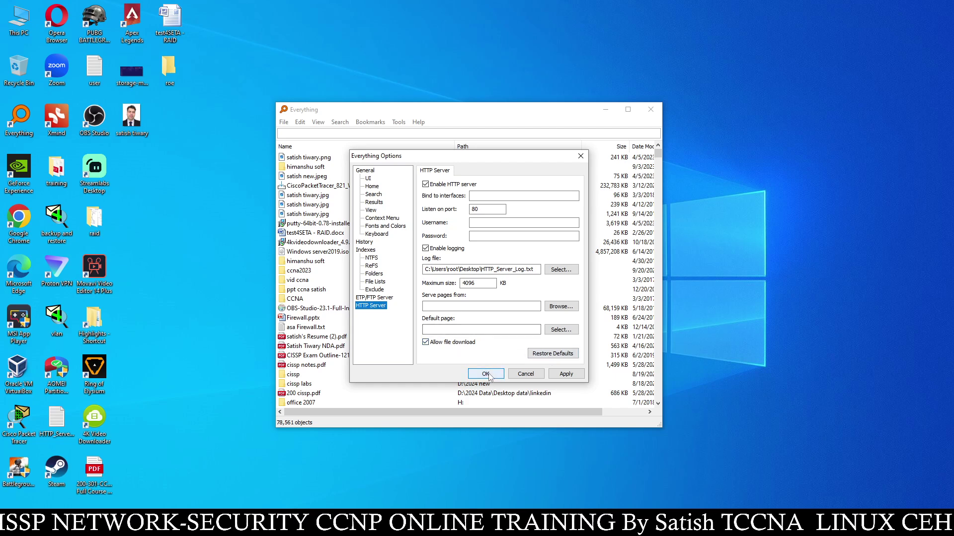
left_click(561, 377)
left_click(491, 377)
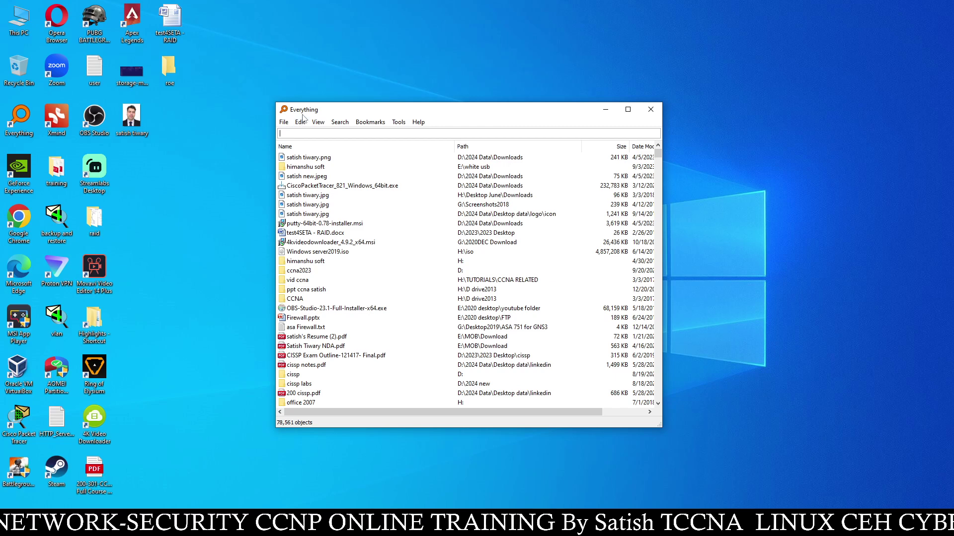
left_click(606, 109)
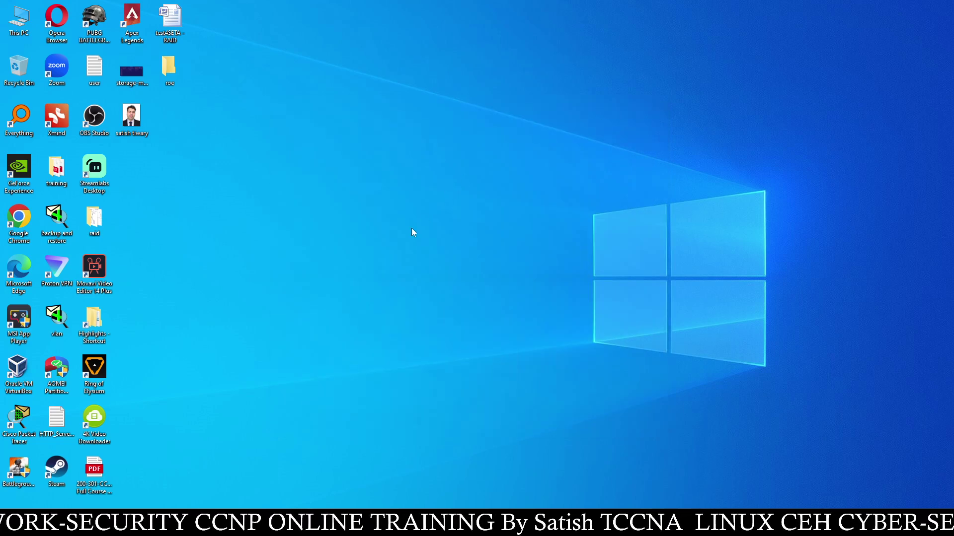
Run ipconfig in Command Prompt and select the IPv4 address 192.168.29.227
key("super")
type("cmd")
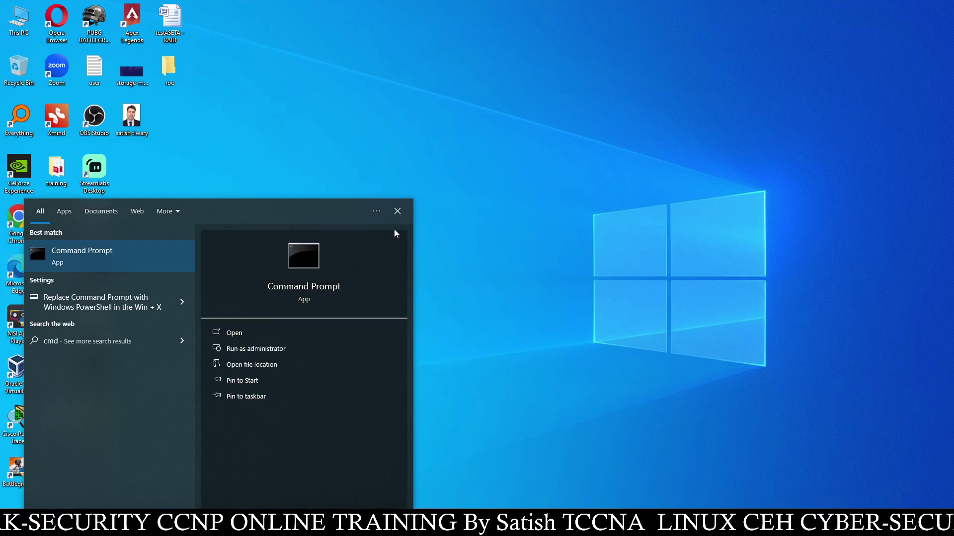
key("Return")
type("ip")
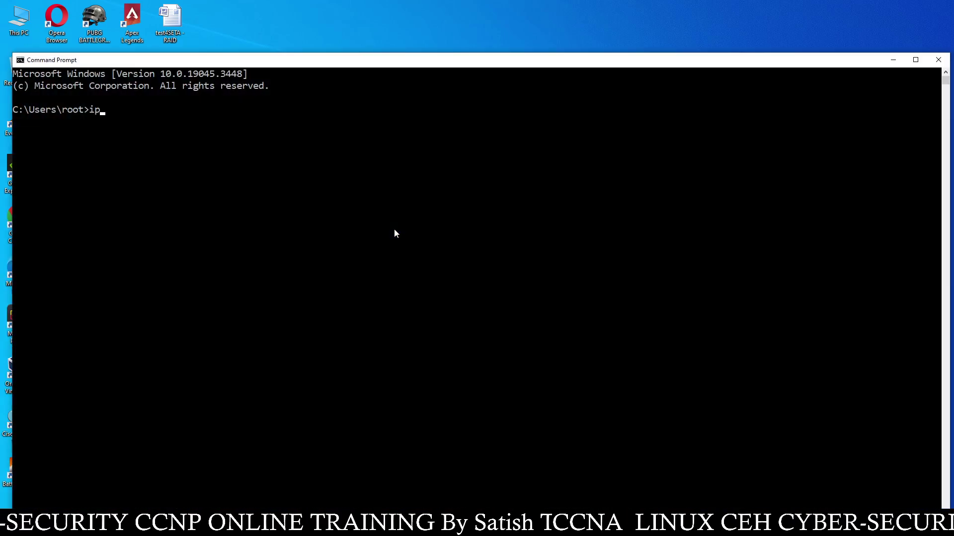
type("config")
key("Return")
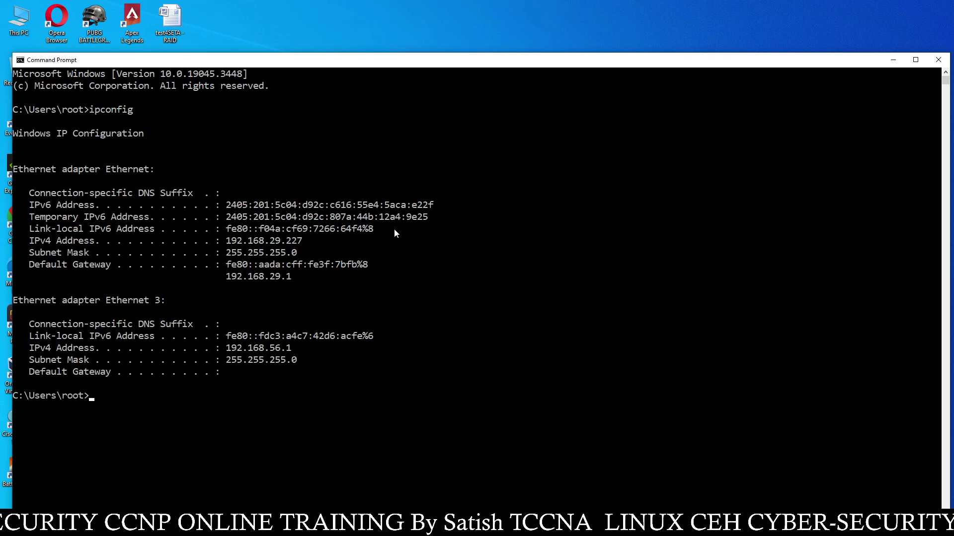
left_click_drag(317, 240, 226, 241)
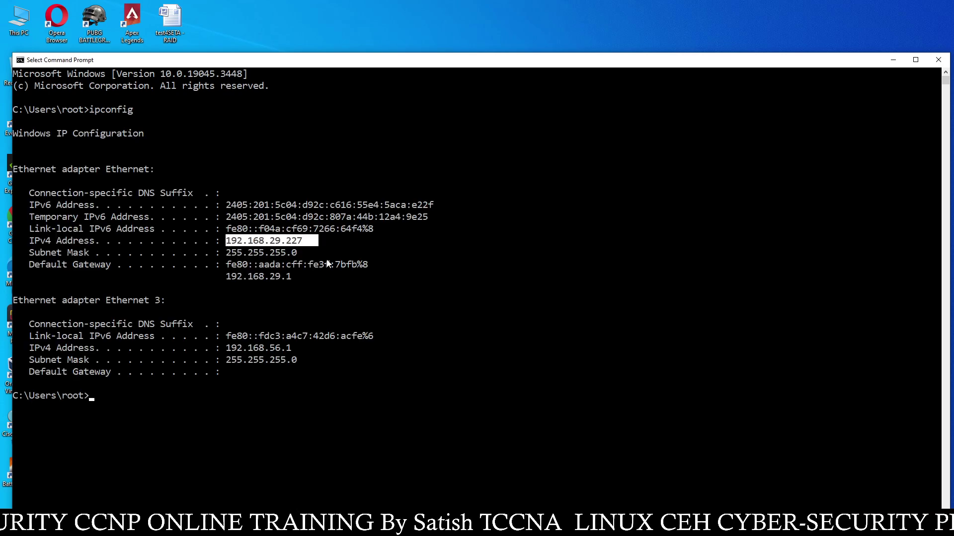
Close Command Prompt and return to the Ubuntu virtual machine
left_click(939, 60)
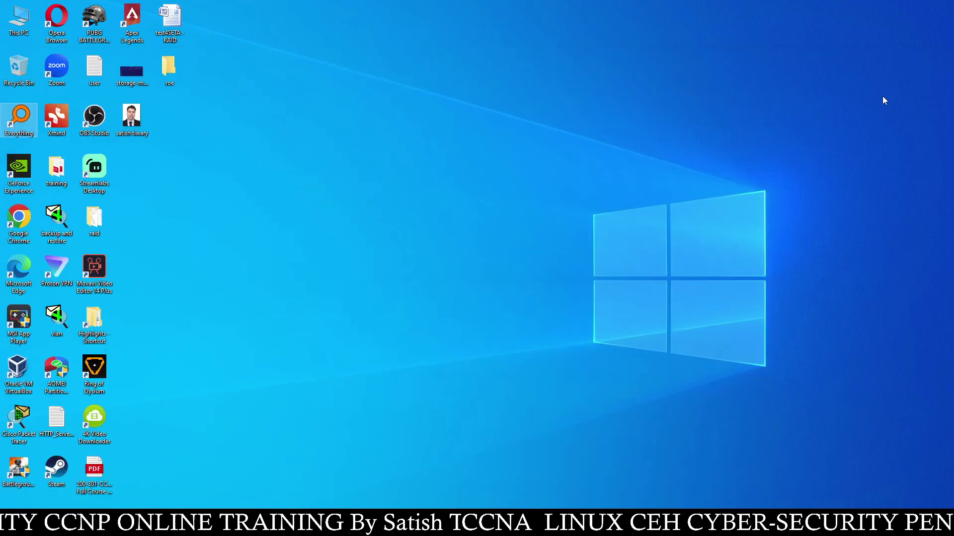
mouse_move(326, 526)
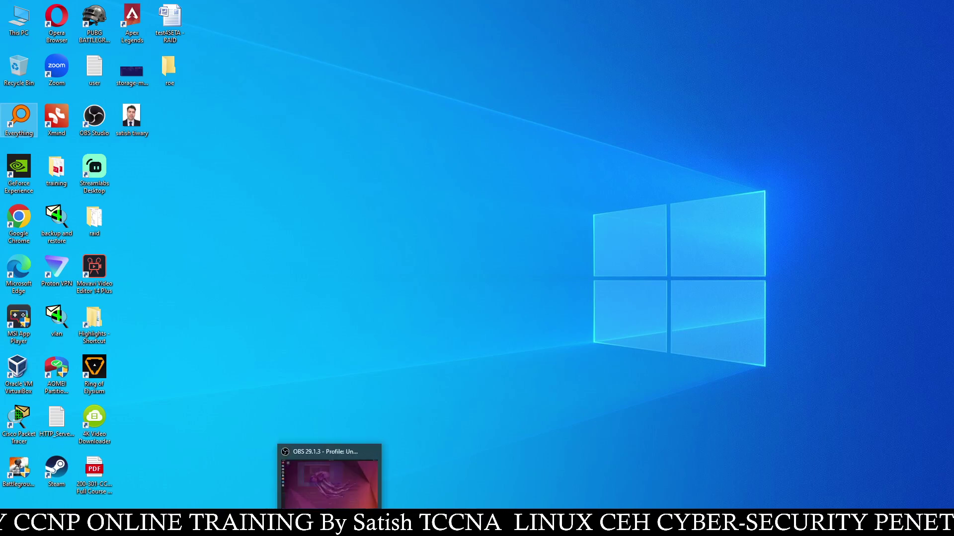
left_click(366, 458)
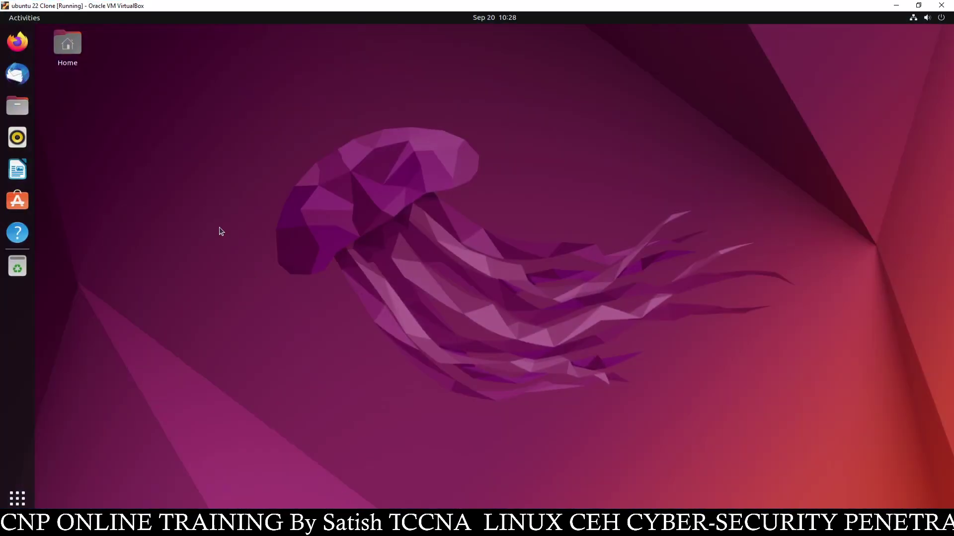
Browse to 192.168.29.227 in Firefox to reach Everything's 'Index of /' page
left_click(17, 41)
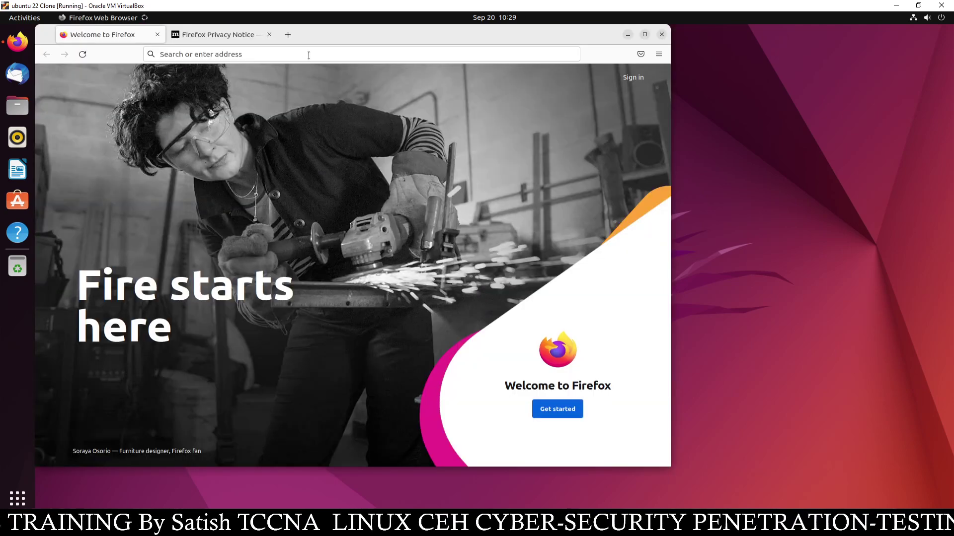
left_click(265, 51)
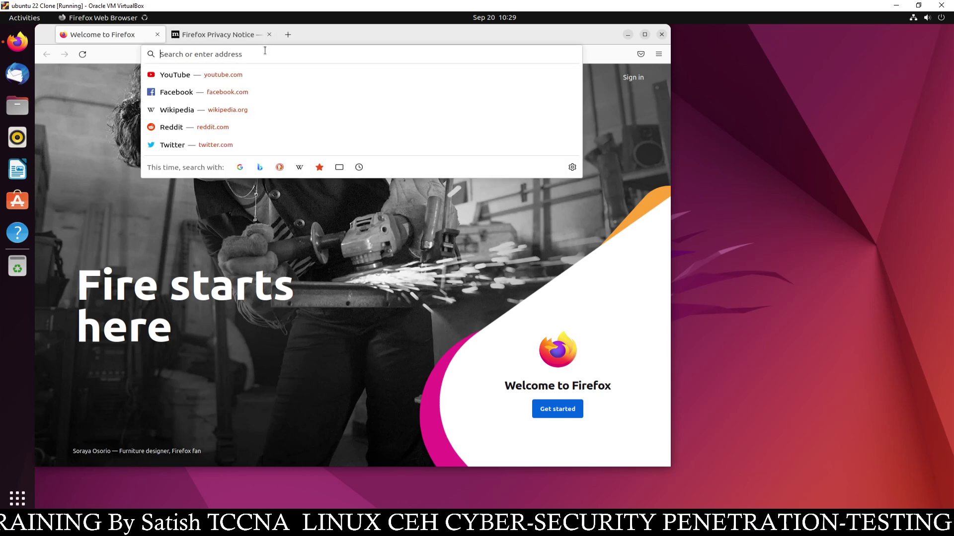
type("192.")
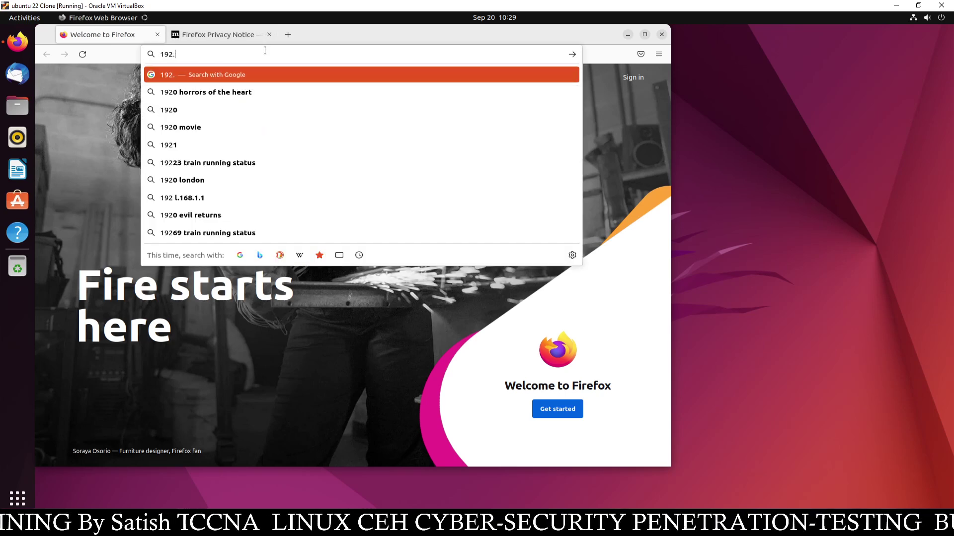
type("168.29.")
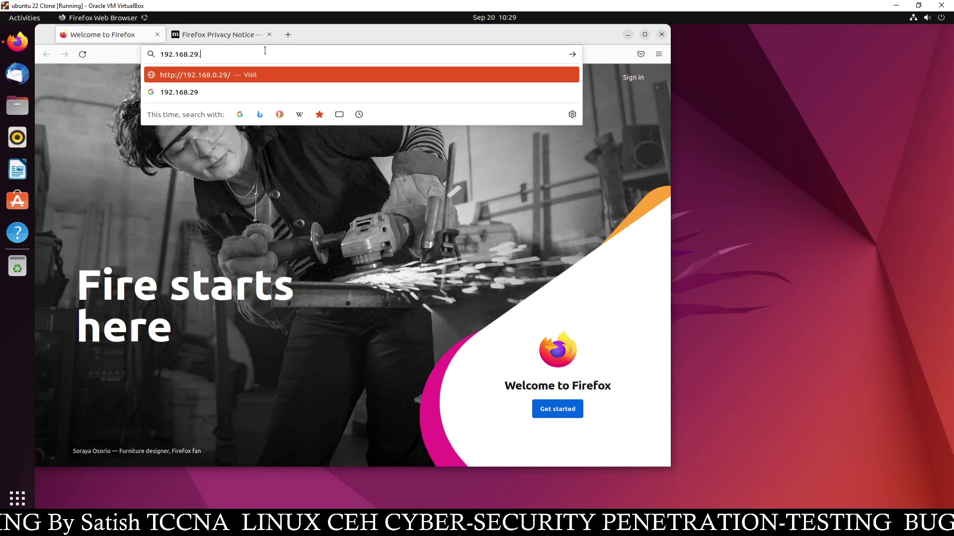
type("227")
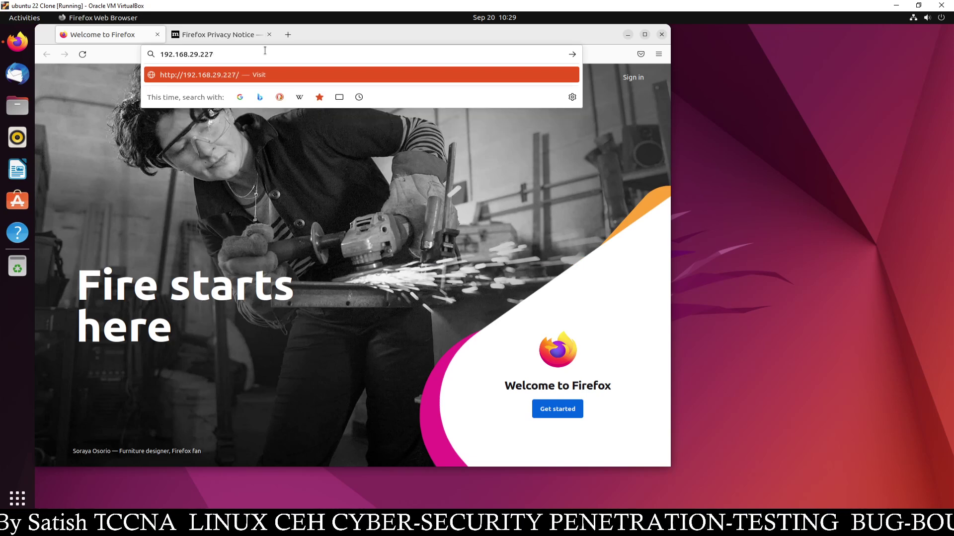
key("Return")
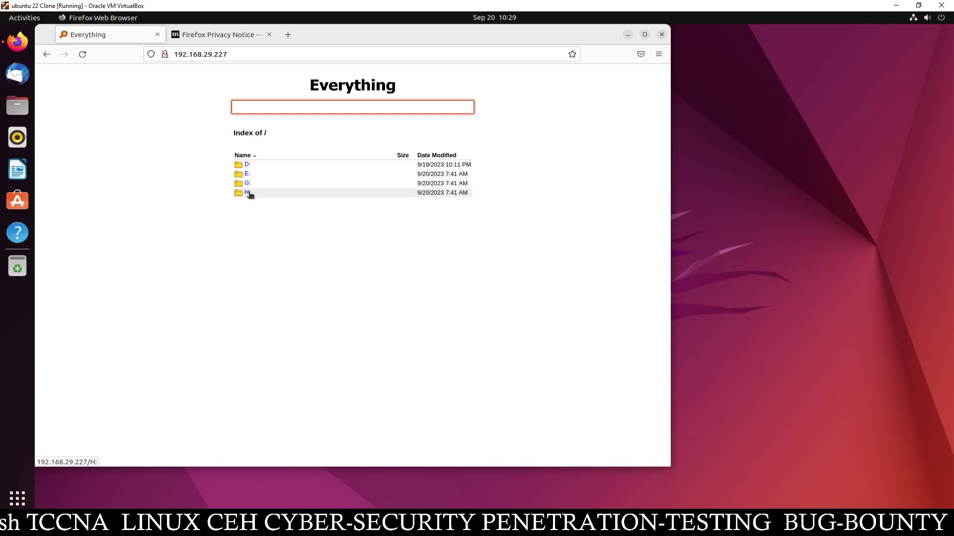
Search 'cisco ubuntu' and download CiscoPacketTracer_820_Ubuntu_64bit.deb
left_click(264, 108)
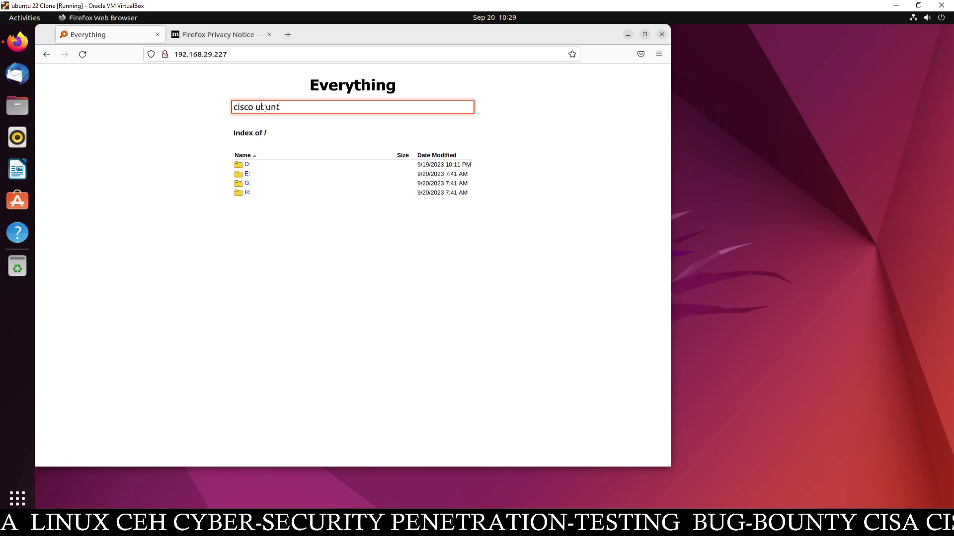
key("Return")
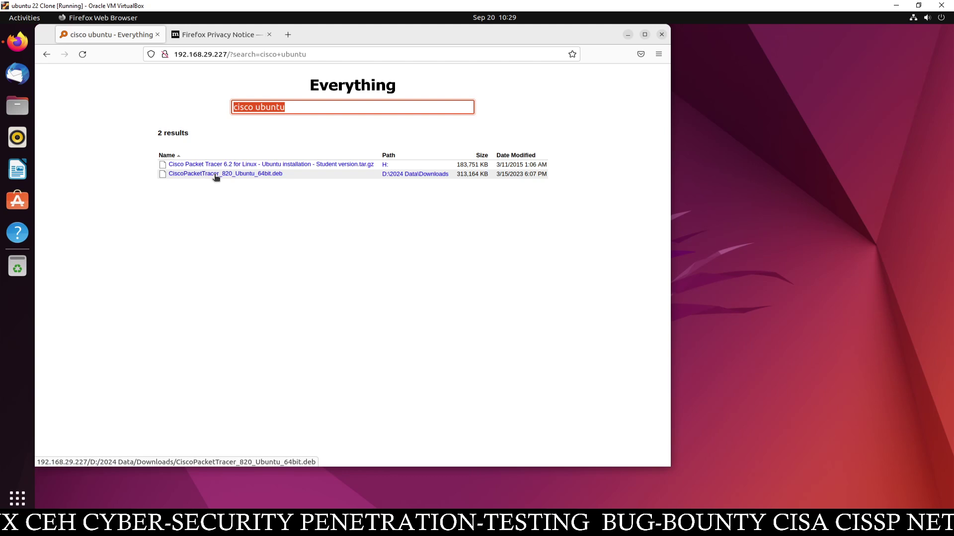
left_click(249, 175)
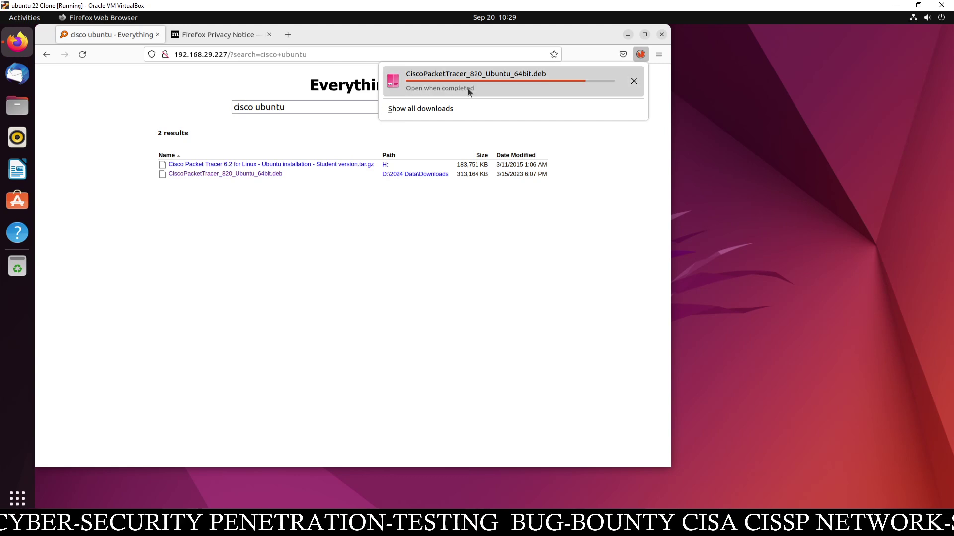
left_click(626, 37)
left_click(627, 35)
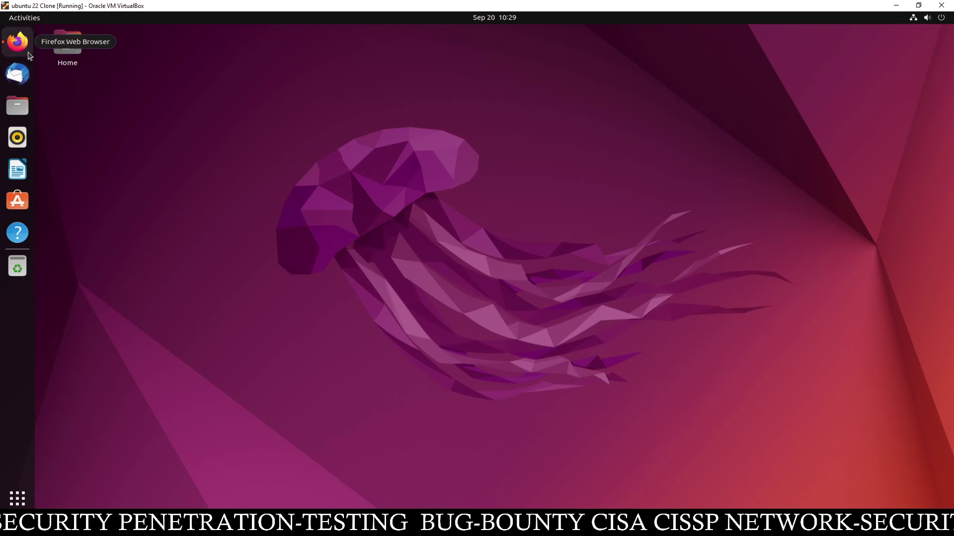
Copy the Packet Tracer .deb from Downloads and paste it onto the desktop
left_click(21, 102)
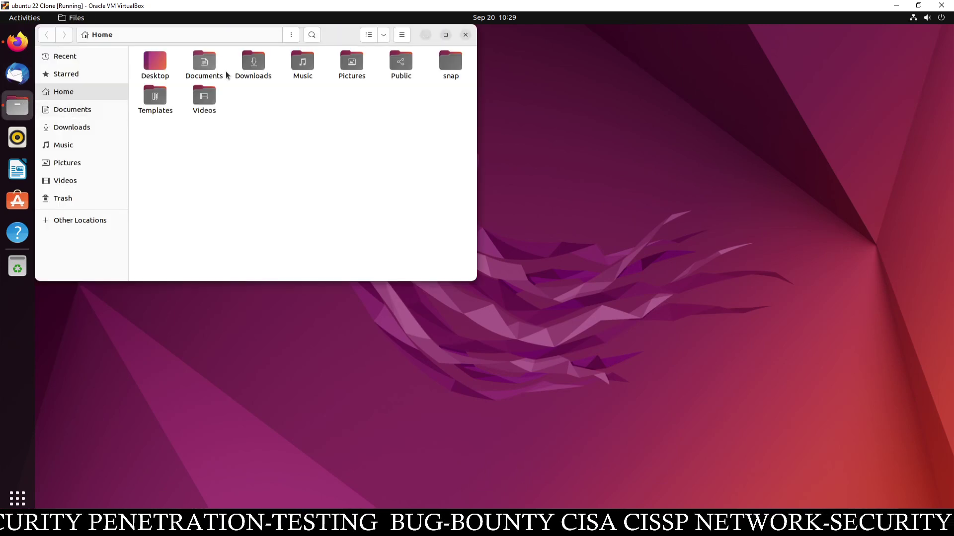
left_click(247, 65)
double_click(247, 64)
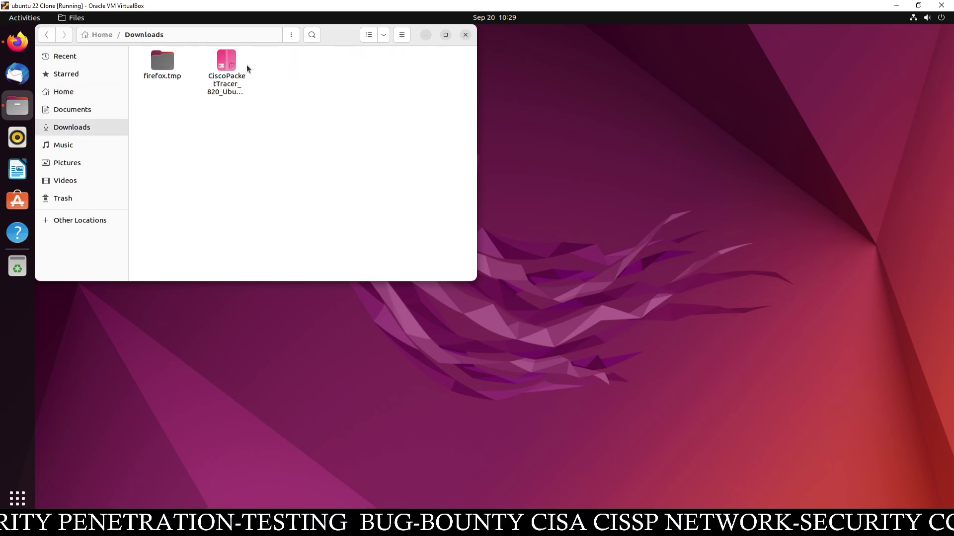
right_click(227, 68)
left_click(250, 110)
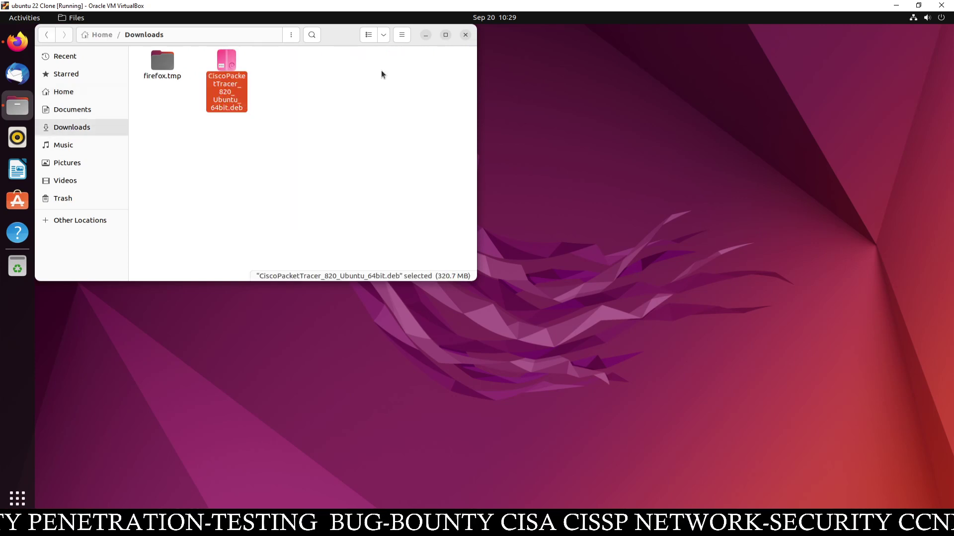
key("ctrl+w")
right_click(208, 86)
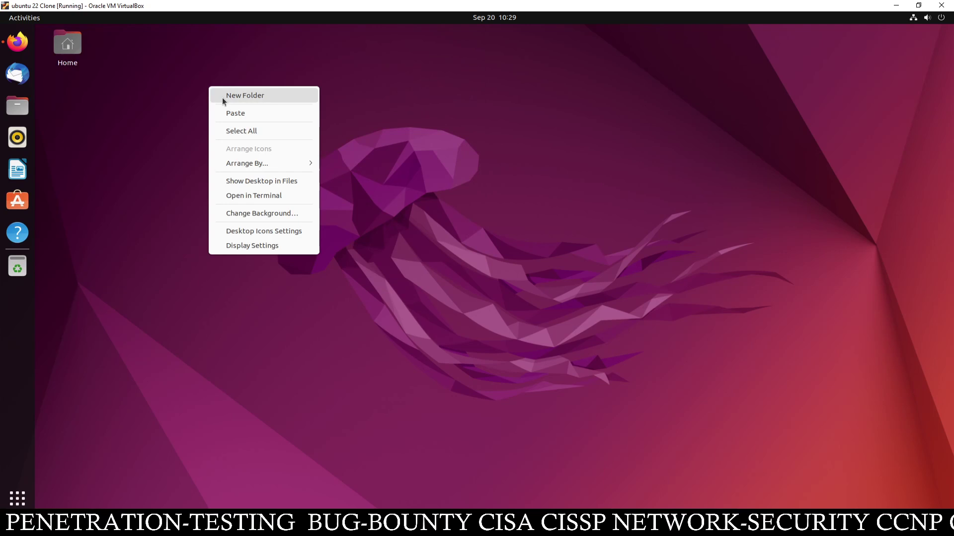
left_click(240, 118)
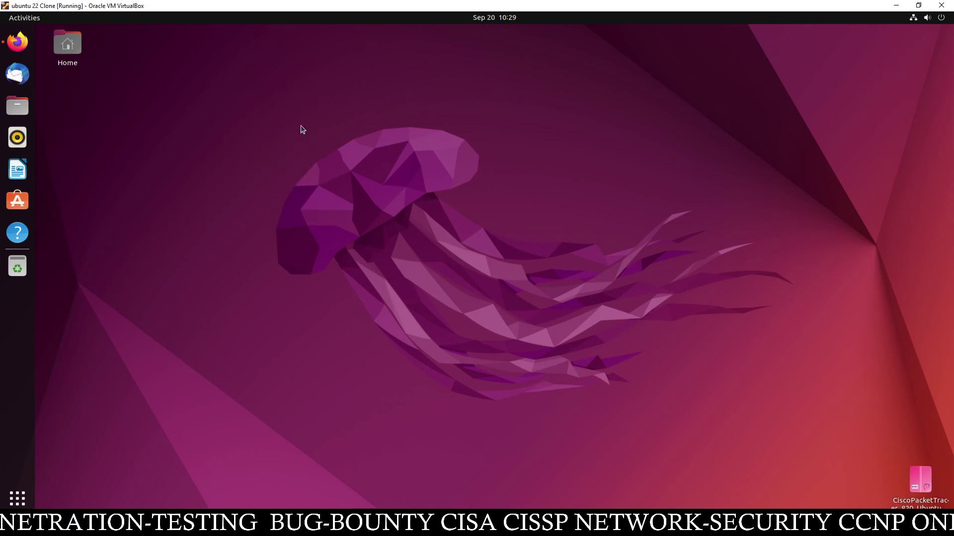
left_click_drag(916, 474, 82, 164)
Open a terminal in the Desktop folder from the desktop menu
right_click(128, 152)
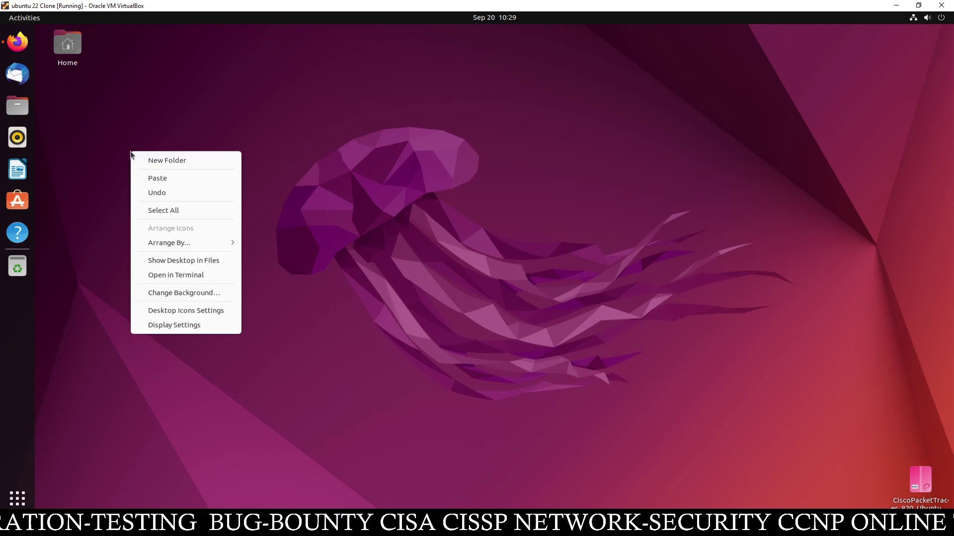
left_click(112, 163)
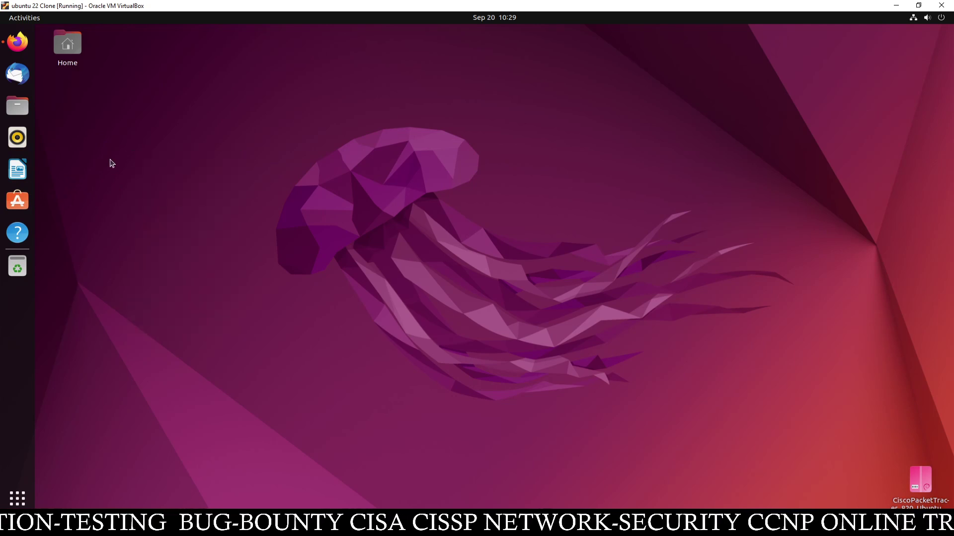
right_click(110, 160)
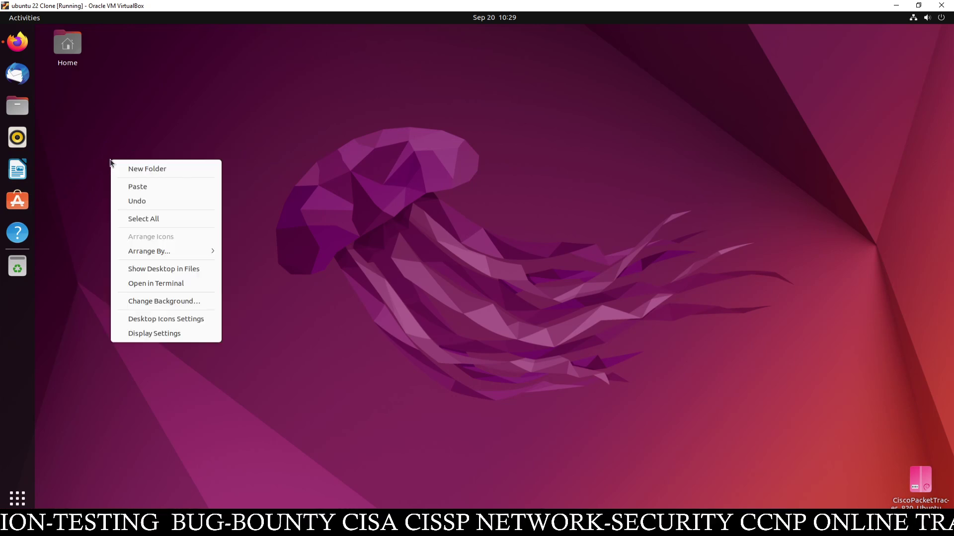
left_click(164, 283)
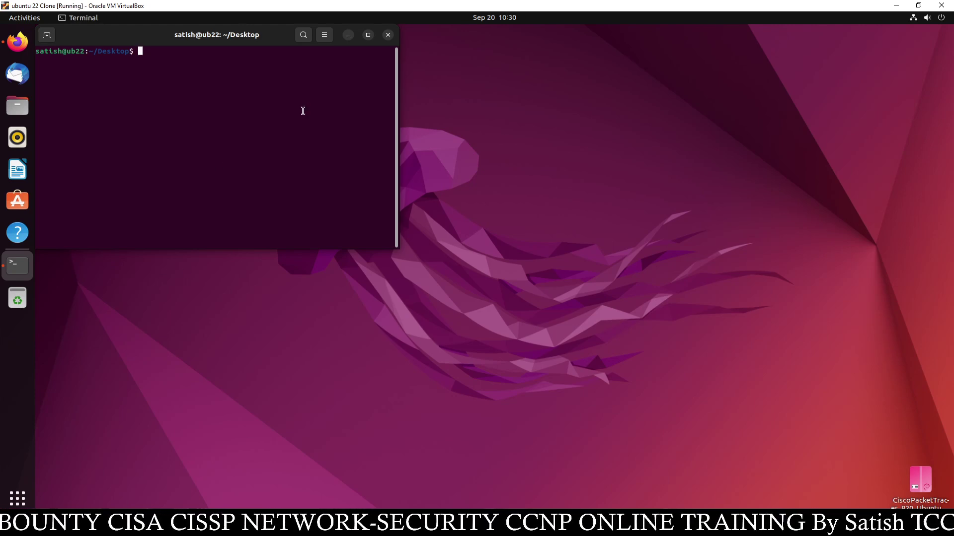
Maximize the terminal and enlarge its text by three zoom steps
left_click(368, 35)
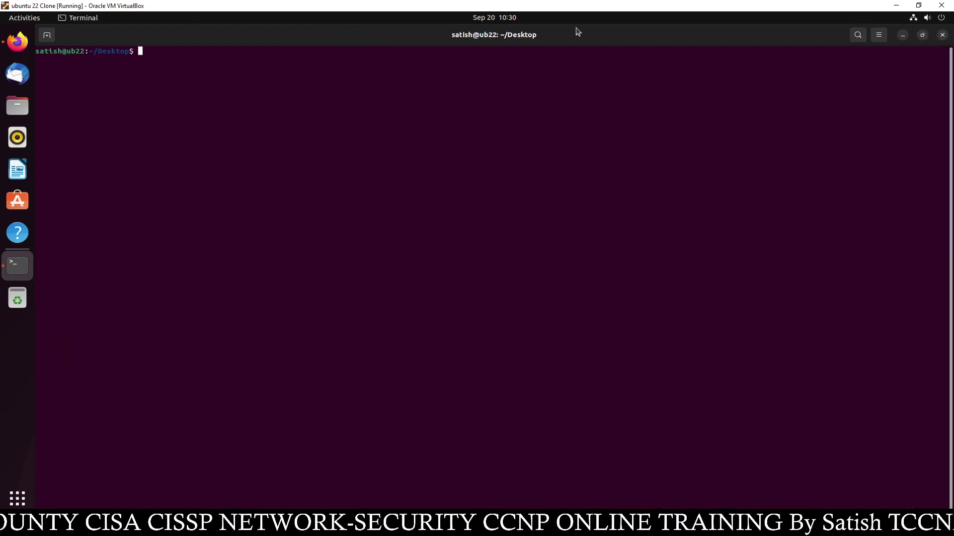
left_click(879, 35)
left_click(911, 65)
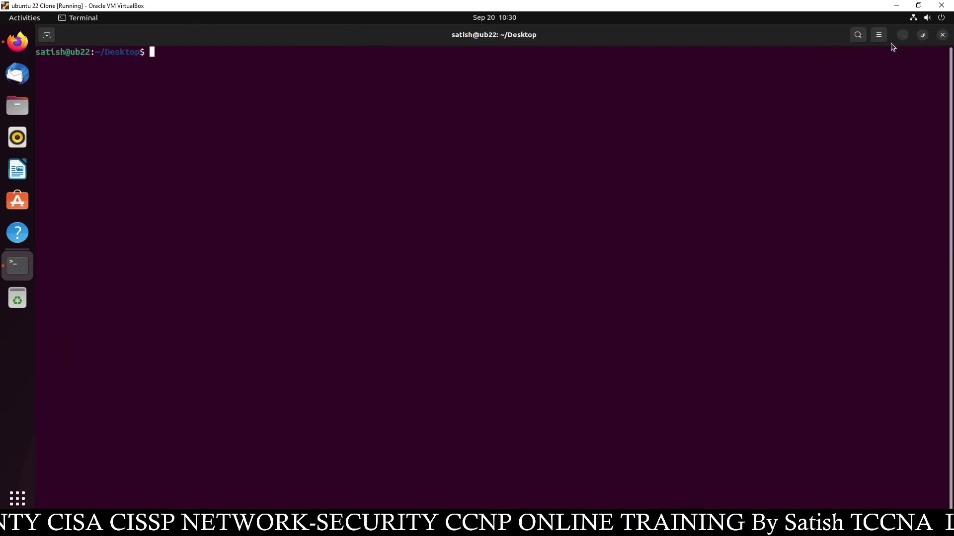
left_click(879, 35)
left_click(911, 65)
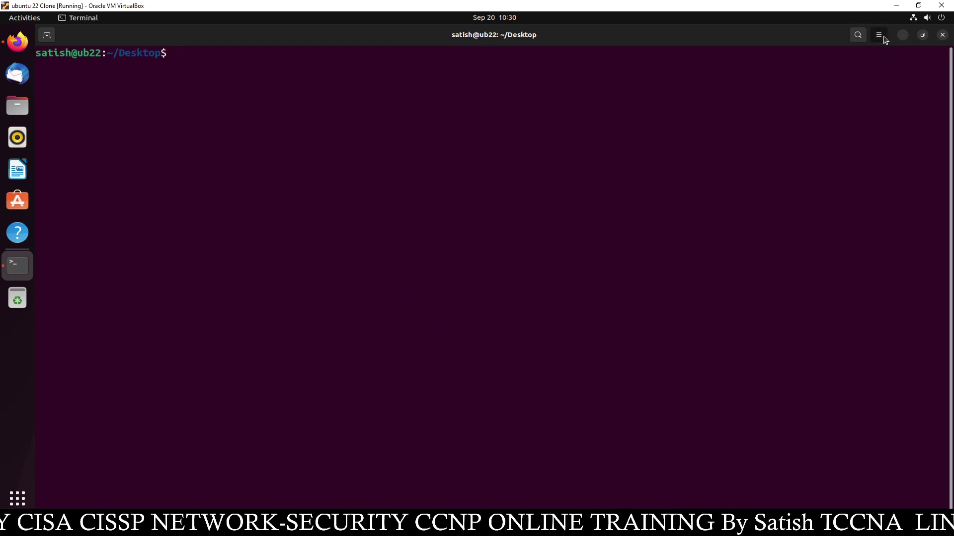
left_click(880, 35)
left_click(911, 65)
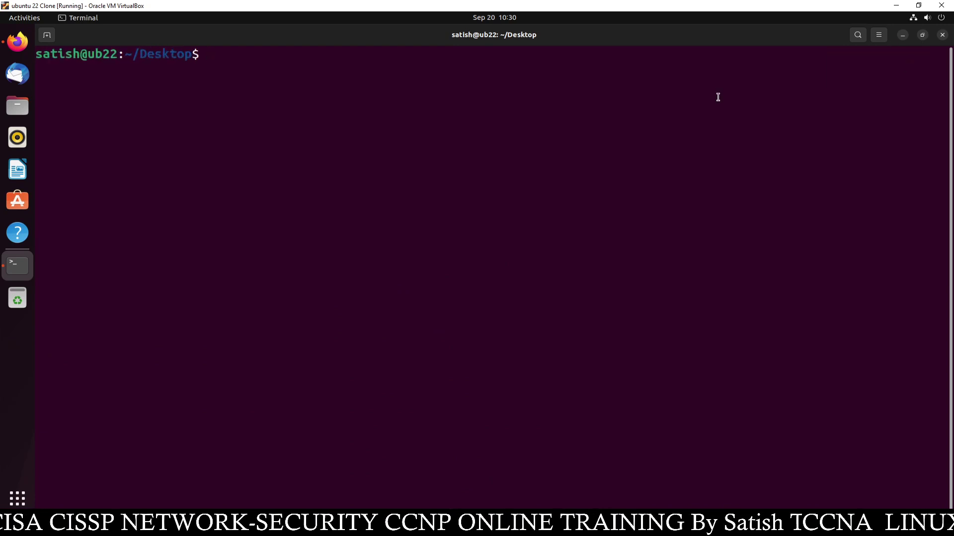
List the Desktop folder with ls to confirm the installer file is there
type("ls")
key("Return")
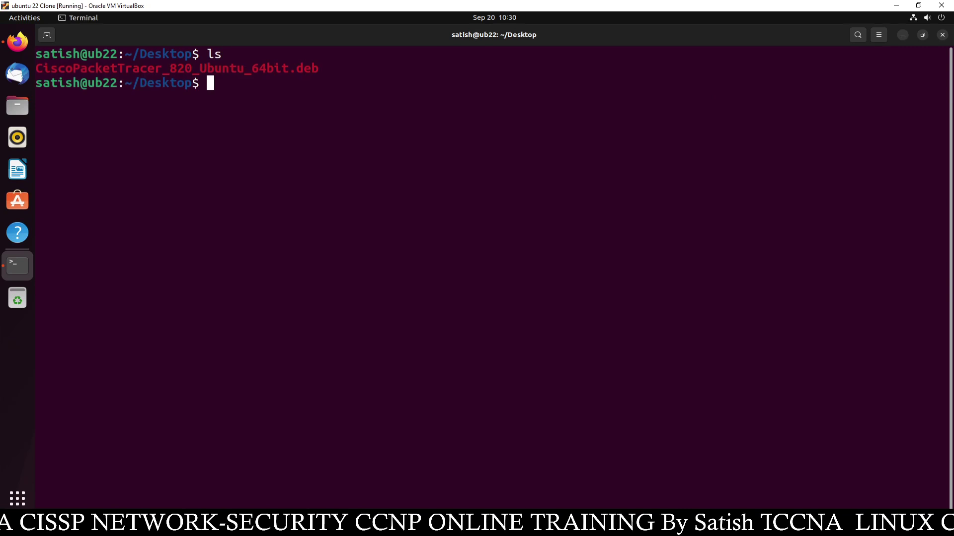
left_click_drag(323, 68, 290, 94)
left_click(287, 94)
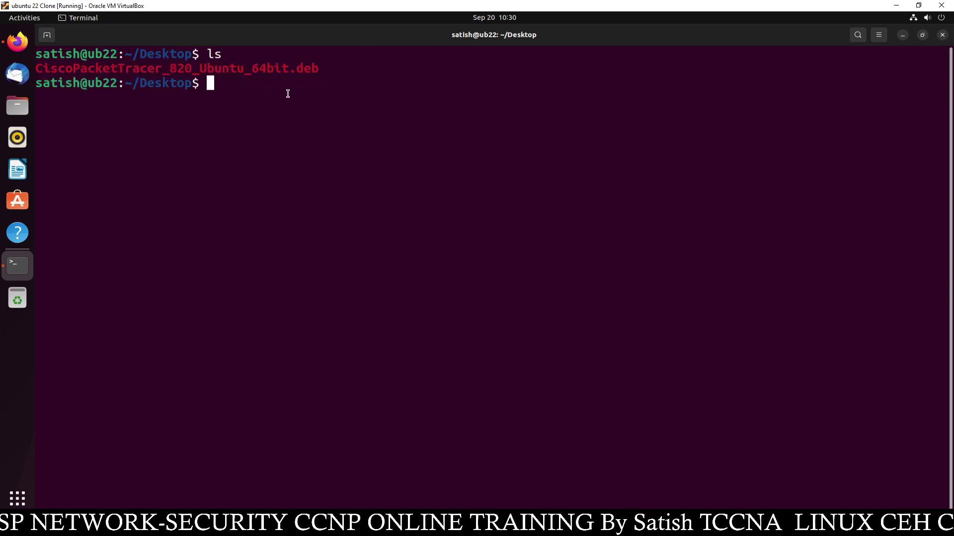
key("Return")
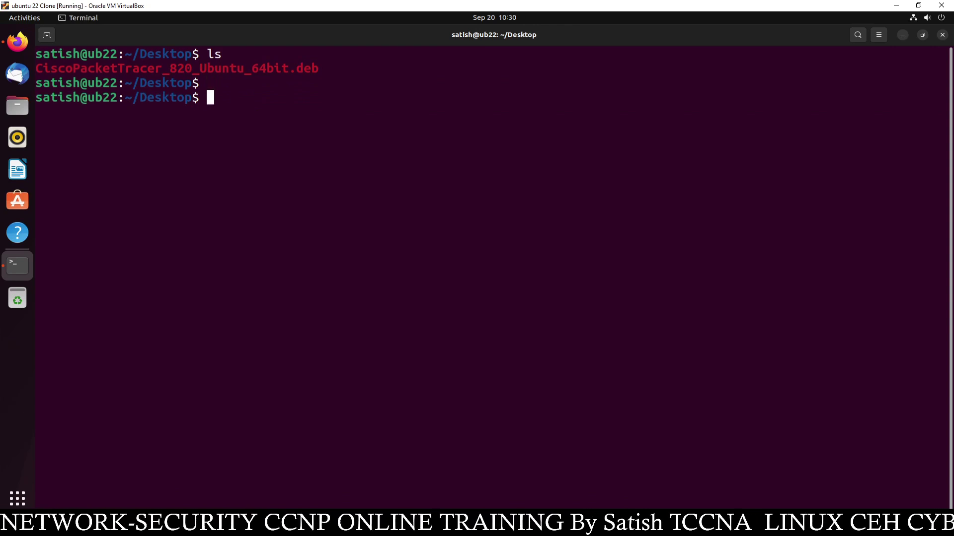
key("Return")
Run sudo dpkg -i CiscoPacketTracer_820_Ubuntu_64bit.deb and authenticate with the account password
type("sudo")
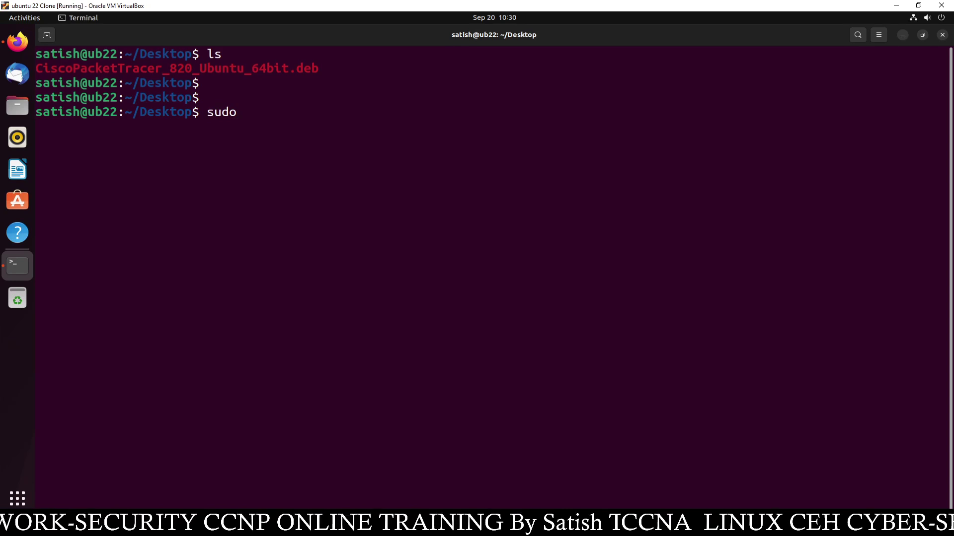
type(" dpkg")
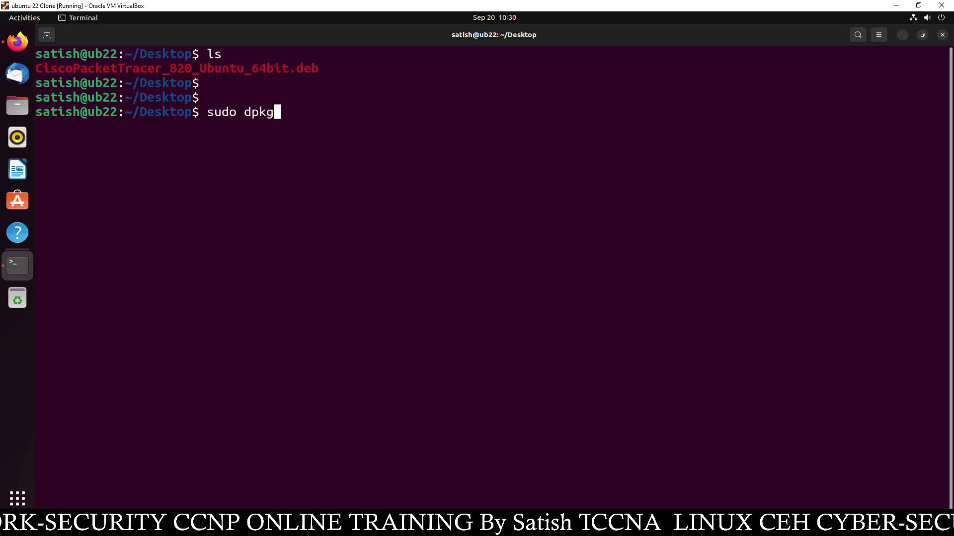
type(" -i C")
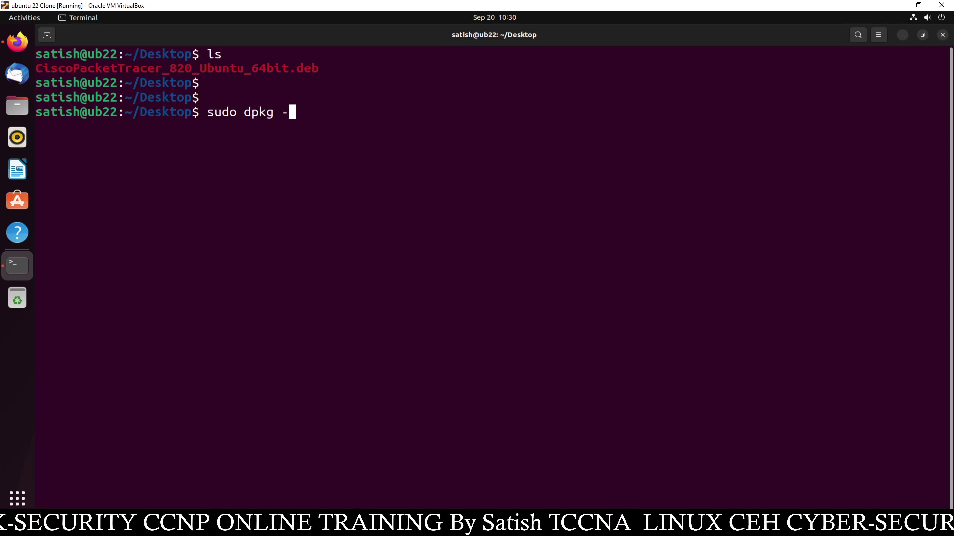
key("Tab")
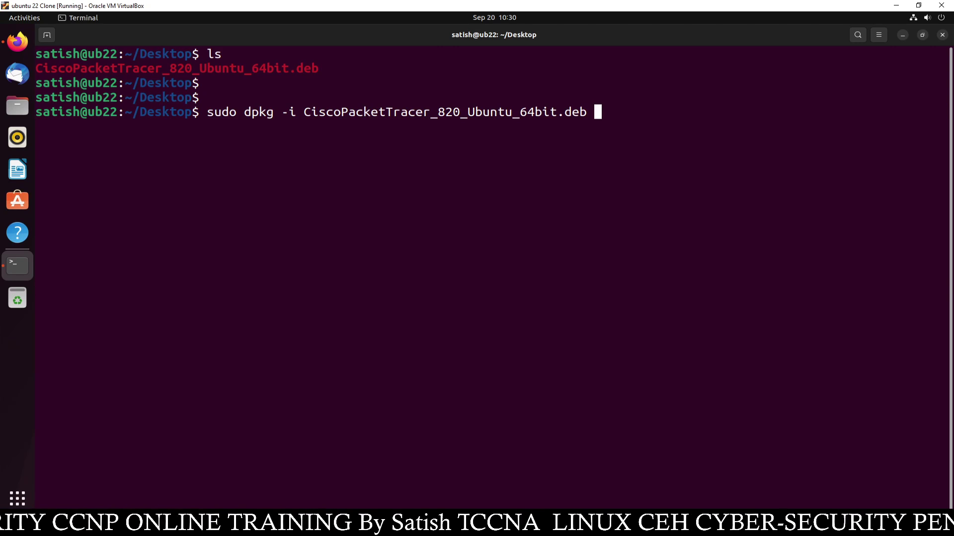
key("Return")
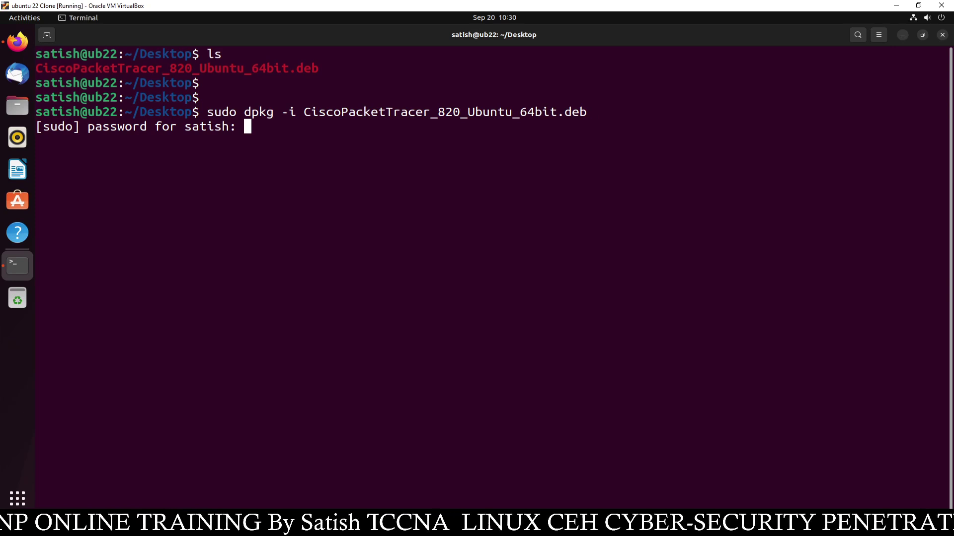
key("Return")
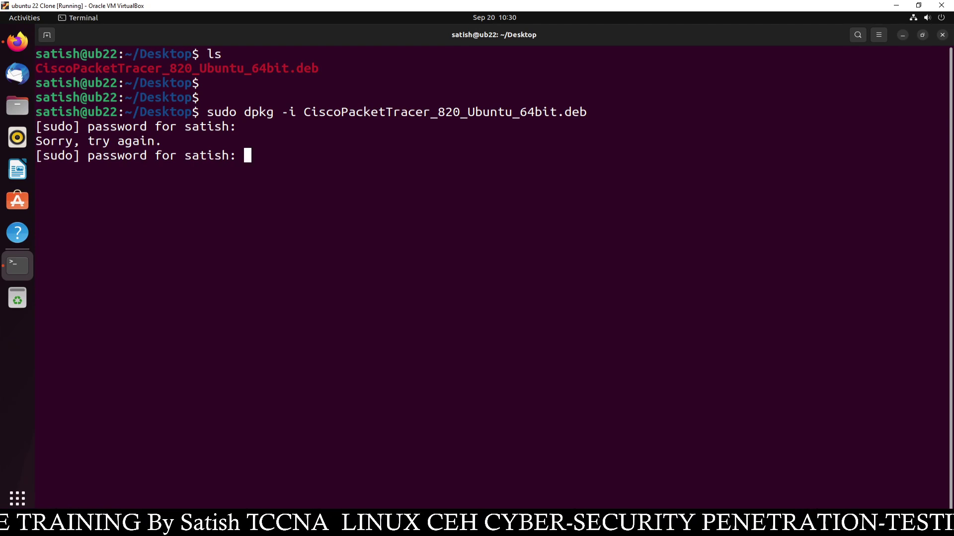
key("Return")
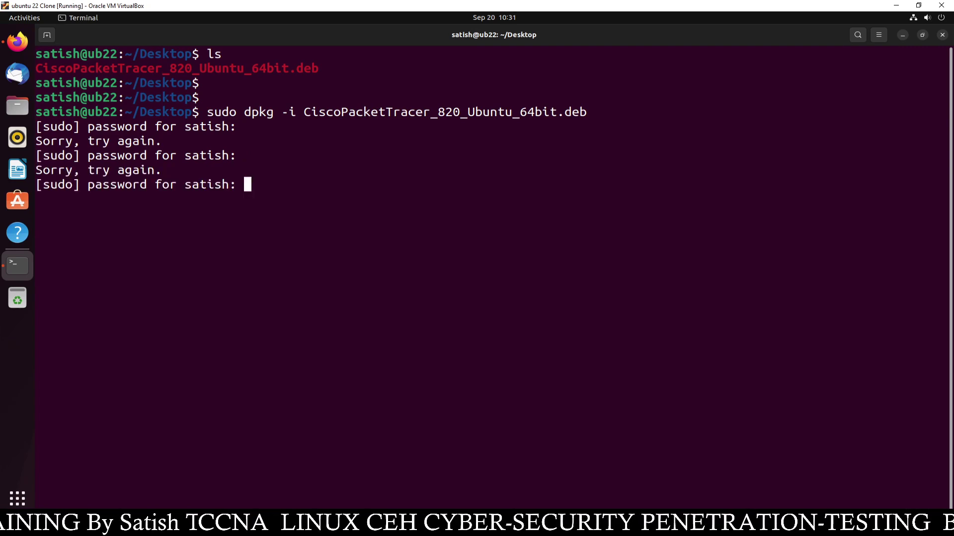
key("Return")
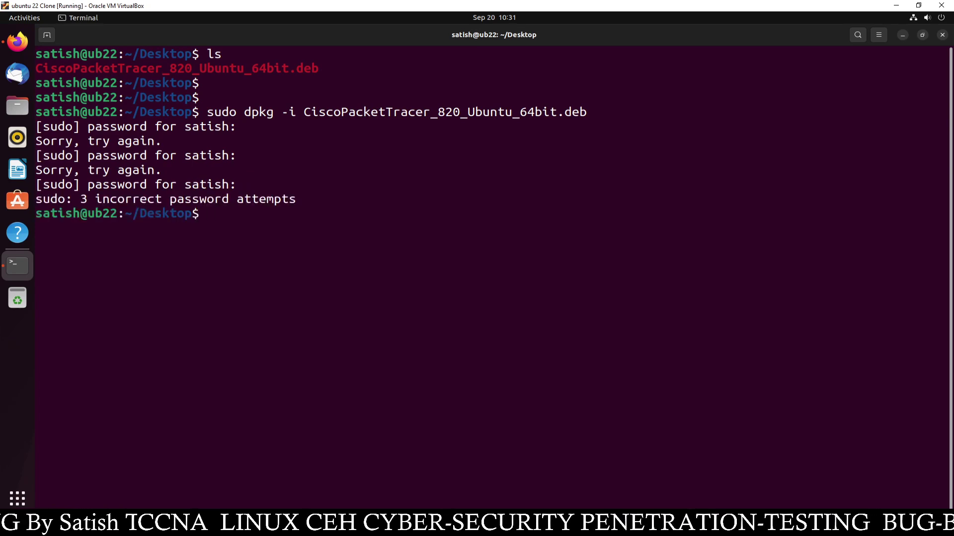
key("Up")
key("Return")
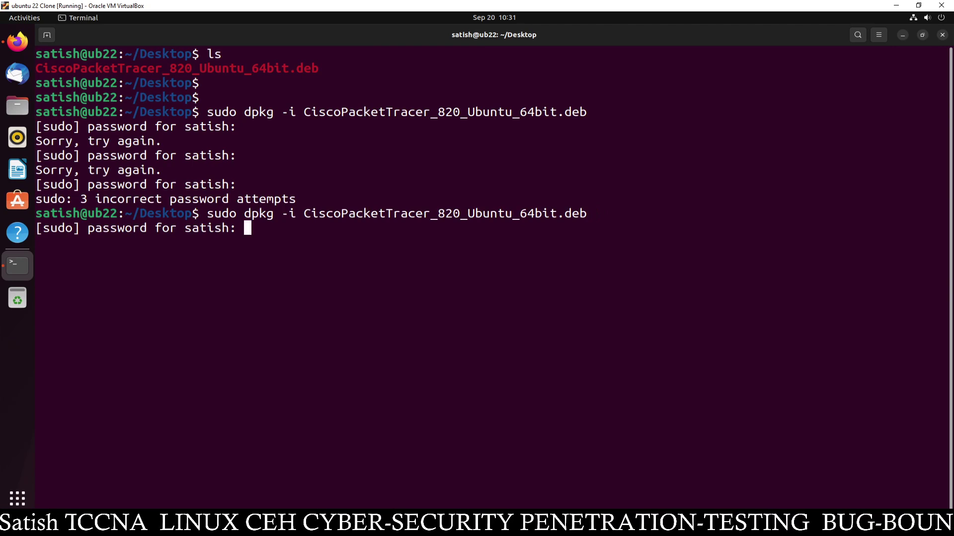
key("Return")
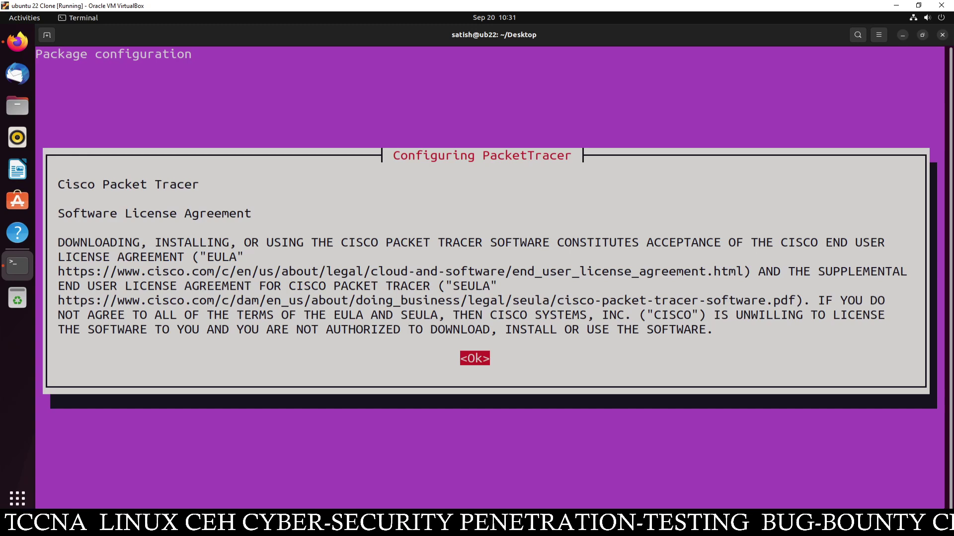
Acknowledge the license notice, accept the EULA, and review the missing-dependency errors
key("Return")
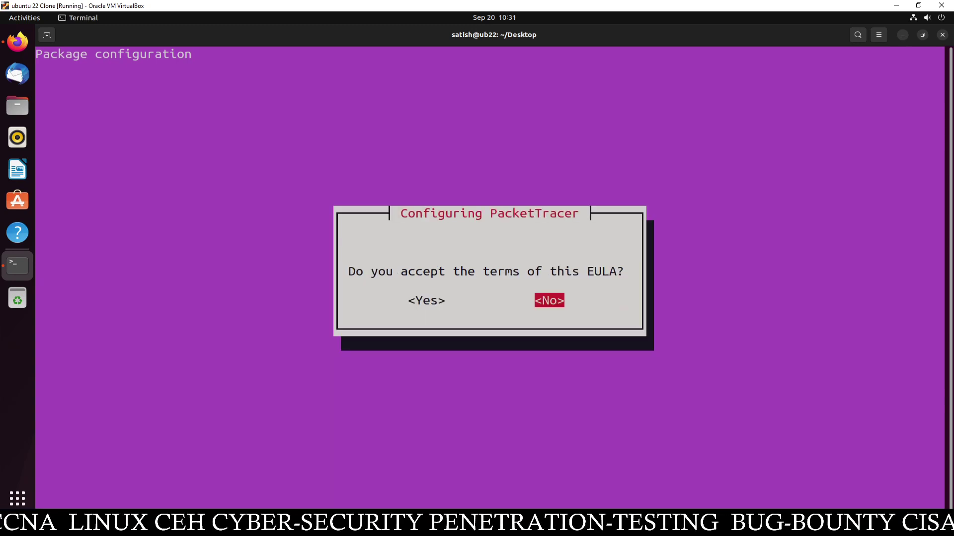
key("Left")
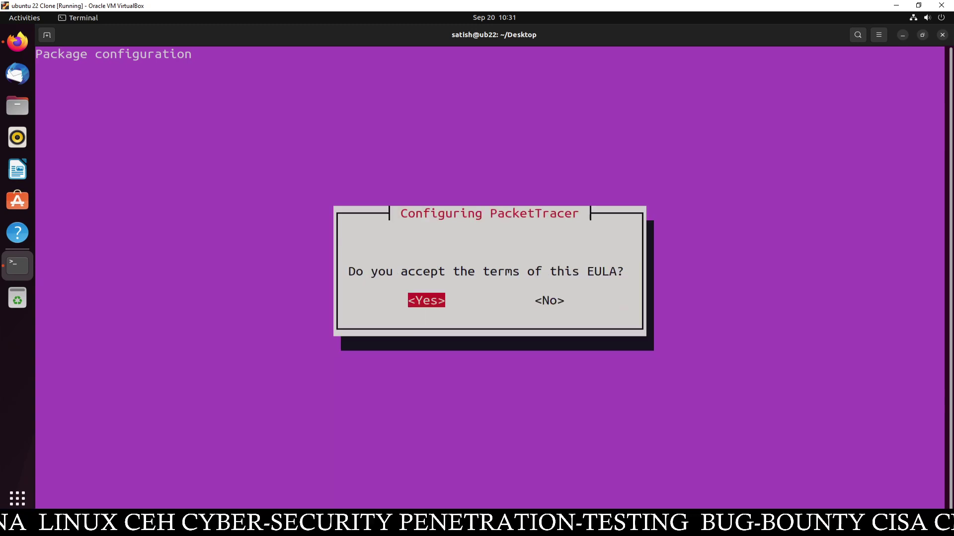
key("Return")
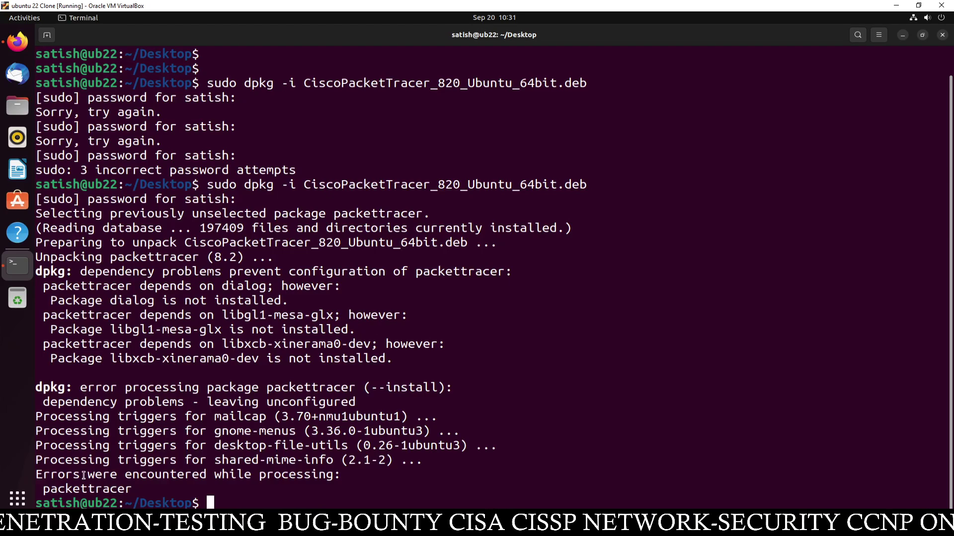
left_click_drag(46, 474, 205, 482)
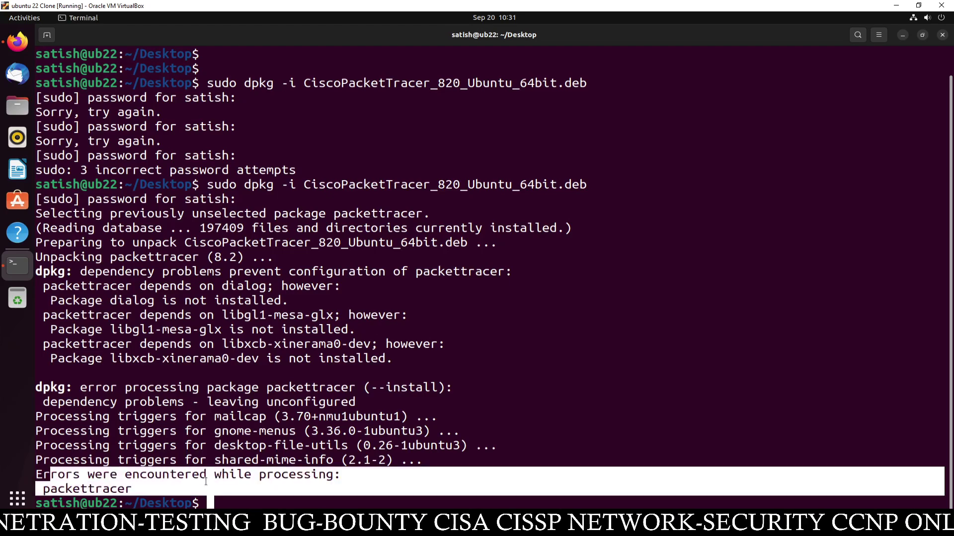
left_click(242, 488)
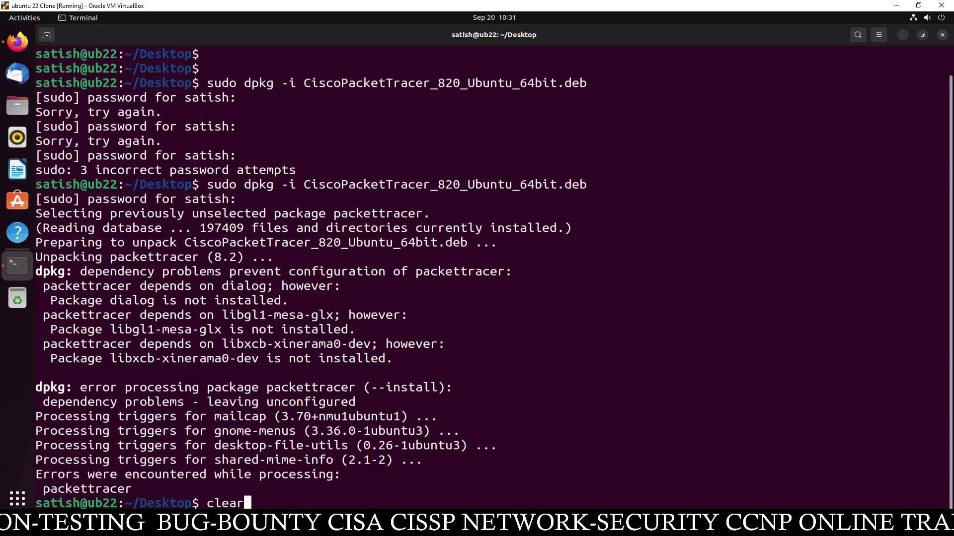
Run sudo apt install -f, confirm with y, then clear the screen
key("Return")
key("Return")
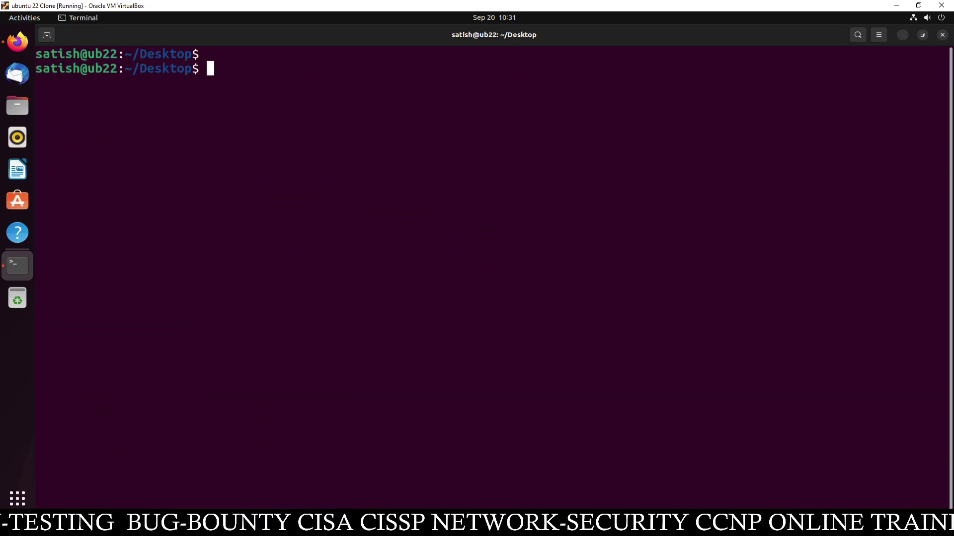
type("sudo ")
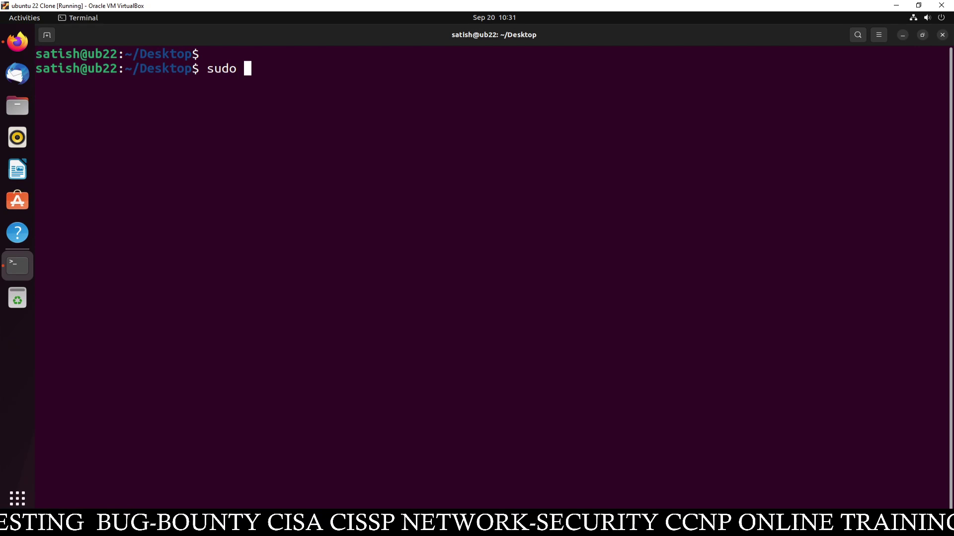
type("apt i")
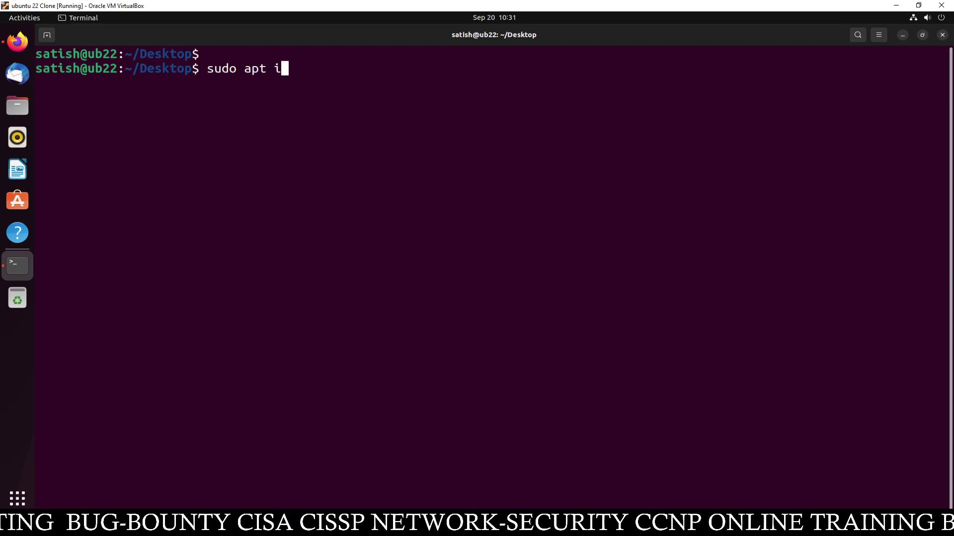
type("nstall -")
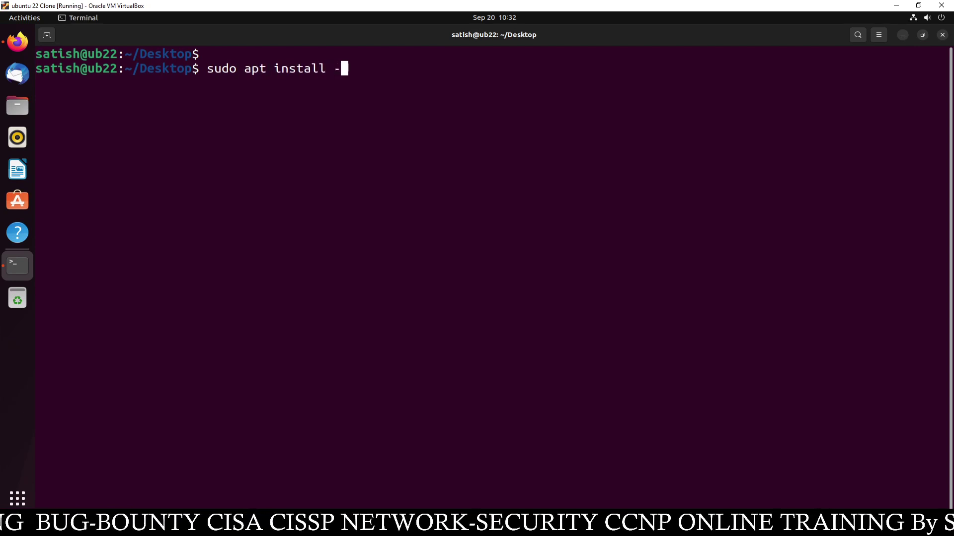
type("f")
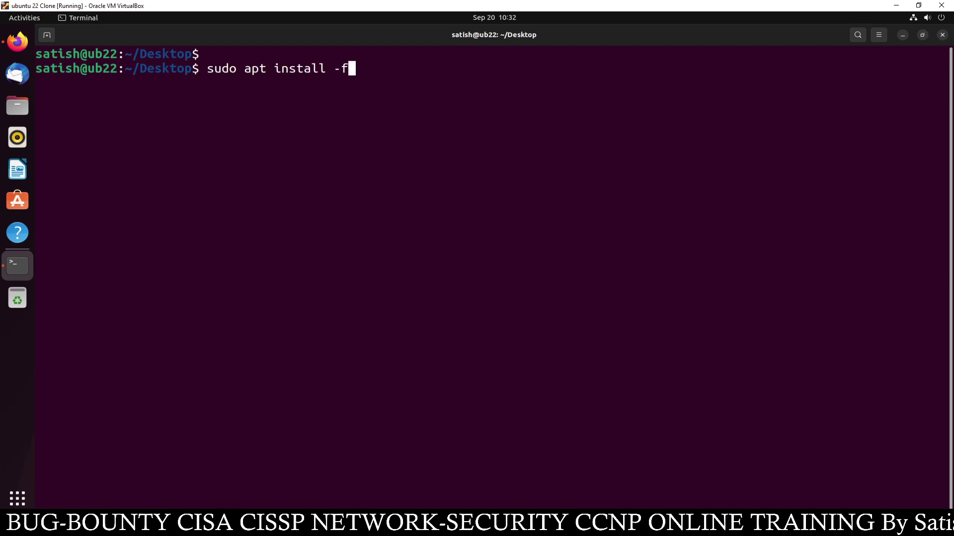
key("Return")
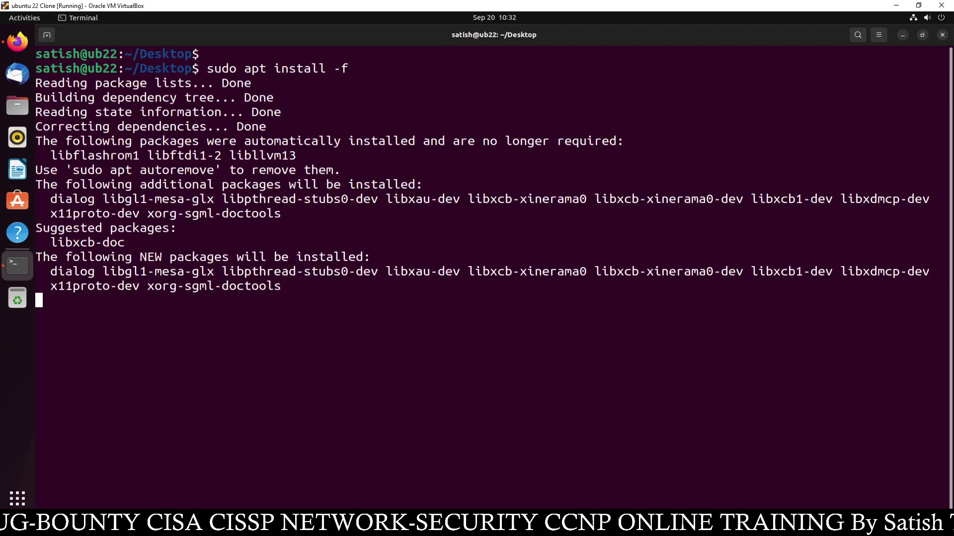
type("y")
key("Return")
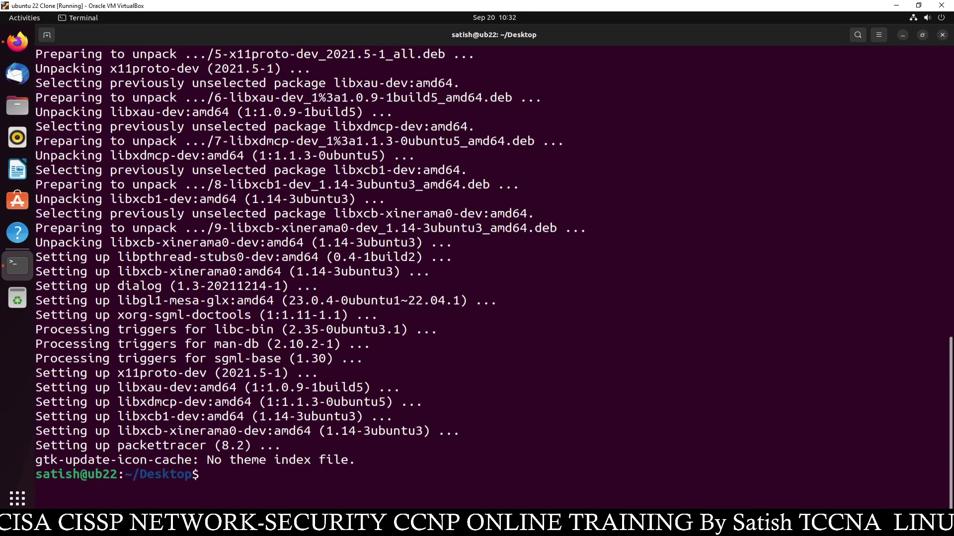
type("clear")
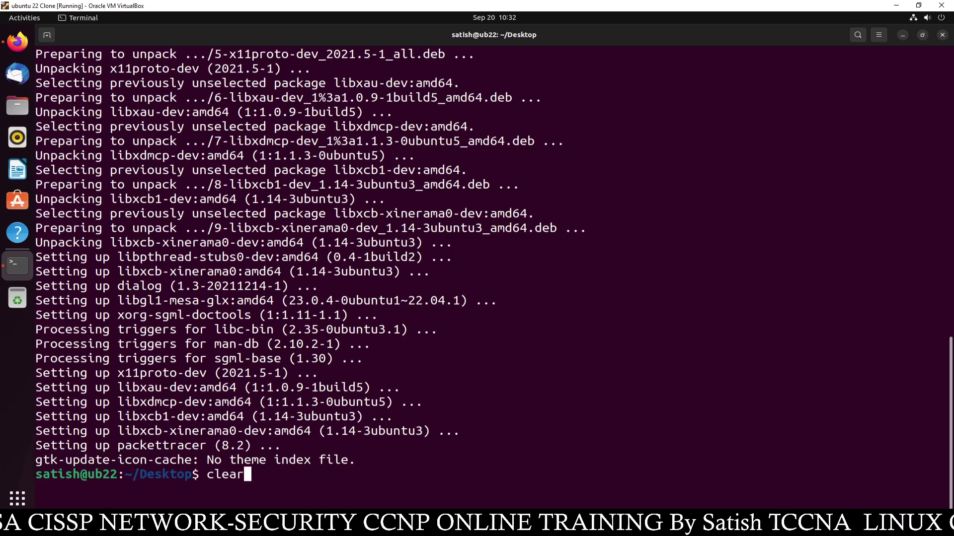
key("Return")
key("Return")
Rerun the recalled dpkg -i command and accept the license so packettracer 8.2 sets up
key("Up")
key("Up")
key("Up")
key("Up")
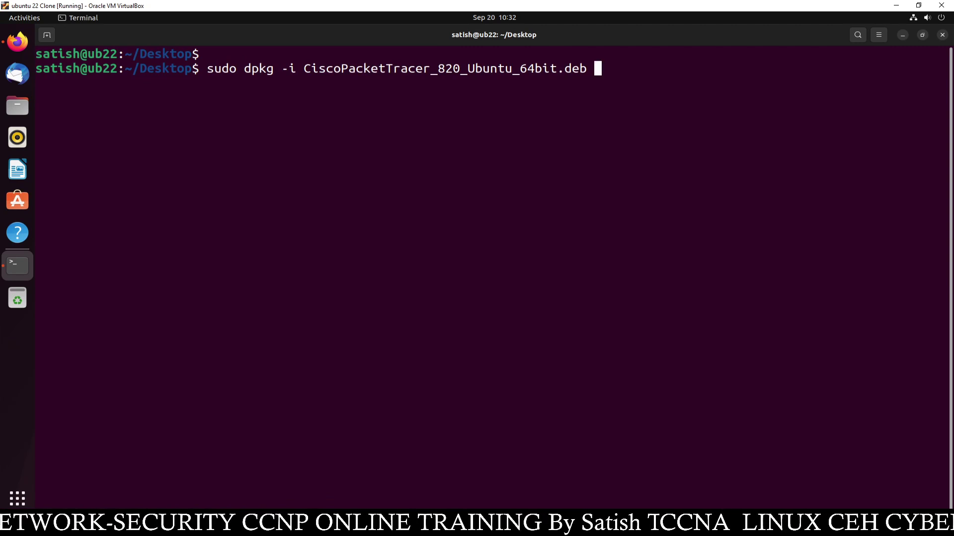
key("Return")
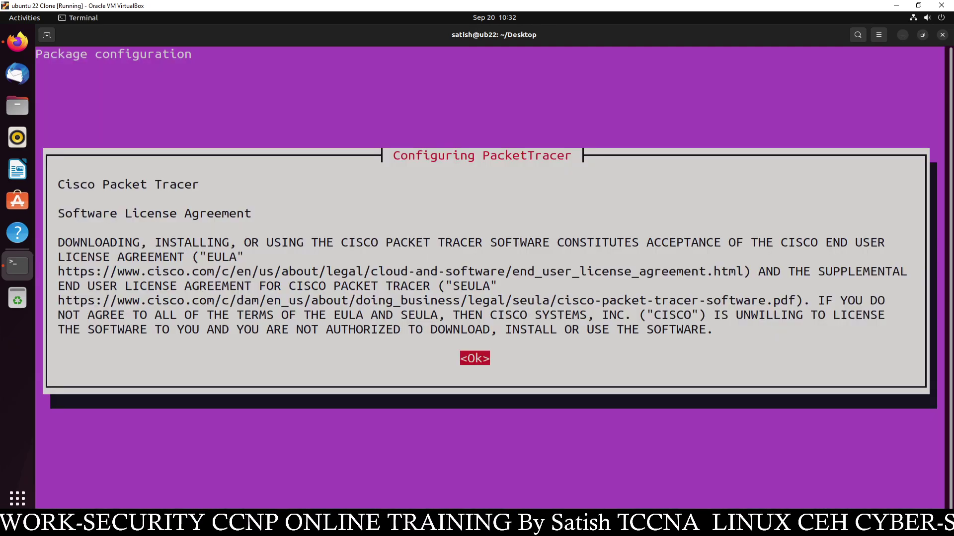
key("Return")
key("Return")
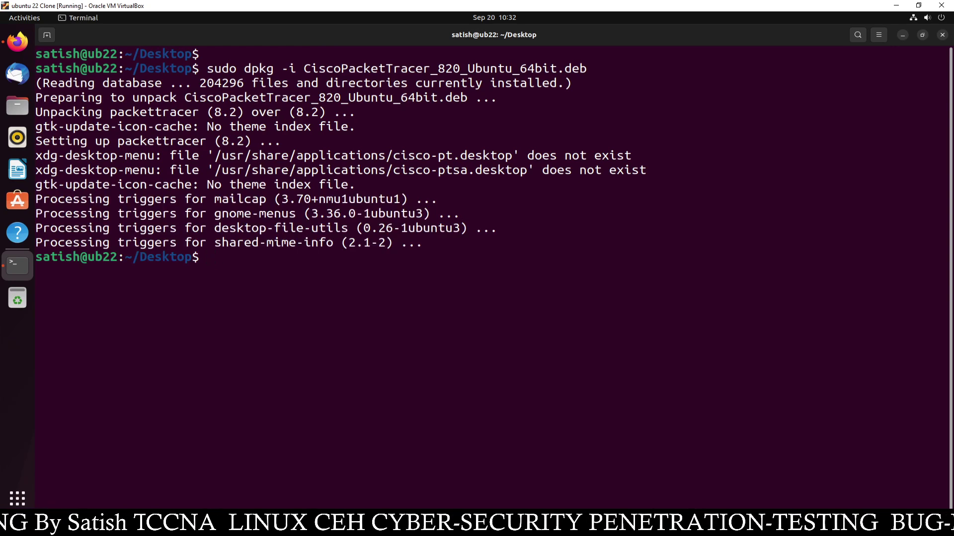
type("sudo")
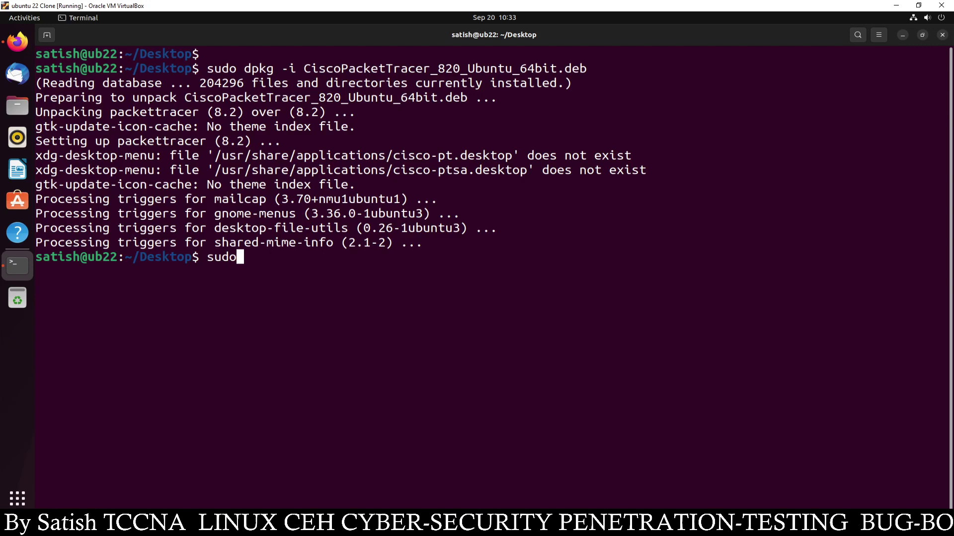
Launch Packet Tracer 8.2.0 with the packettracer command and accept multi-user mode at startup
key("BackSpace")
key("BackSpace")
key("BackSpace")
key("BackSpace")
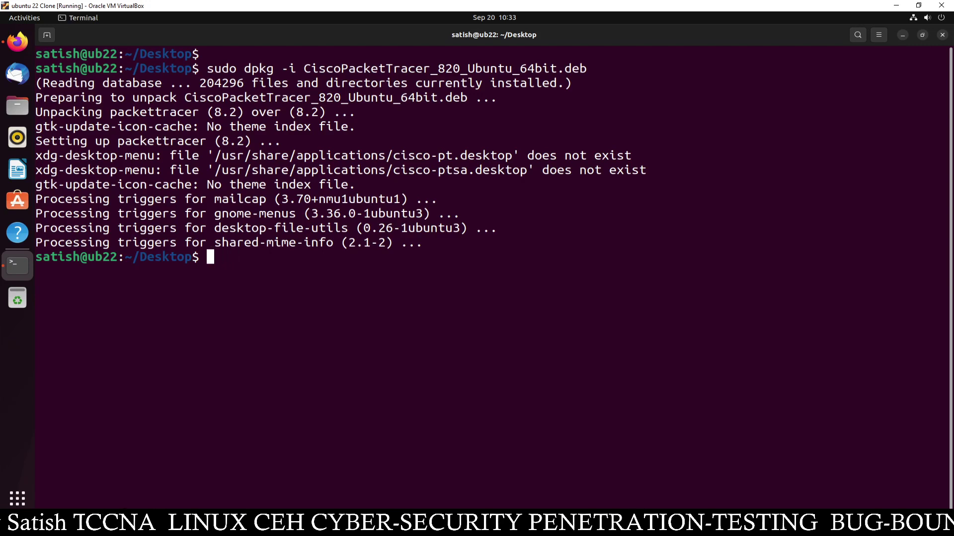
type("packe")
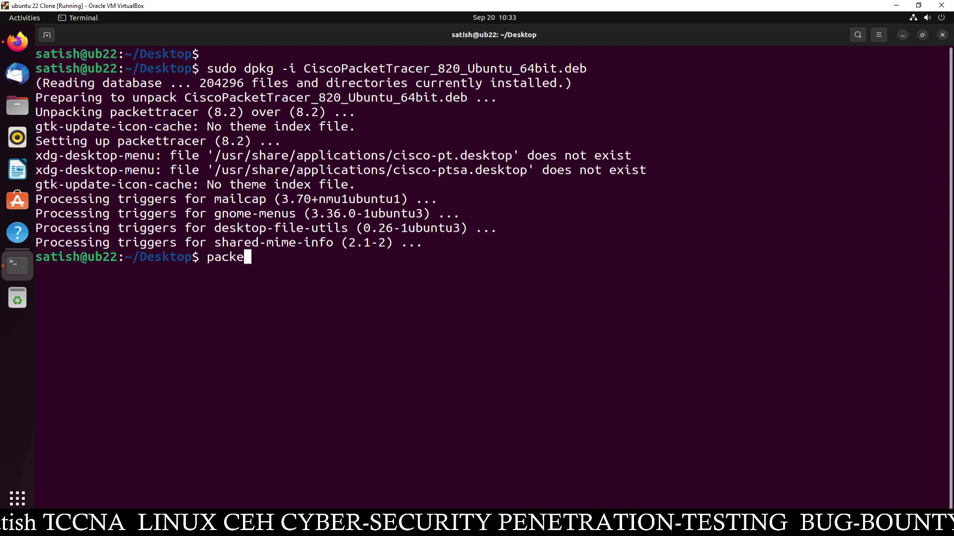
type("ttracer")
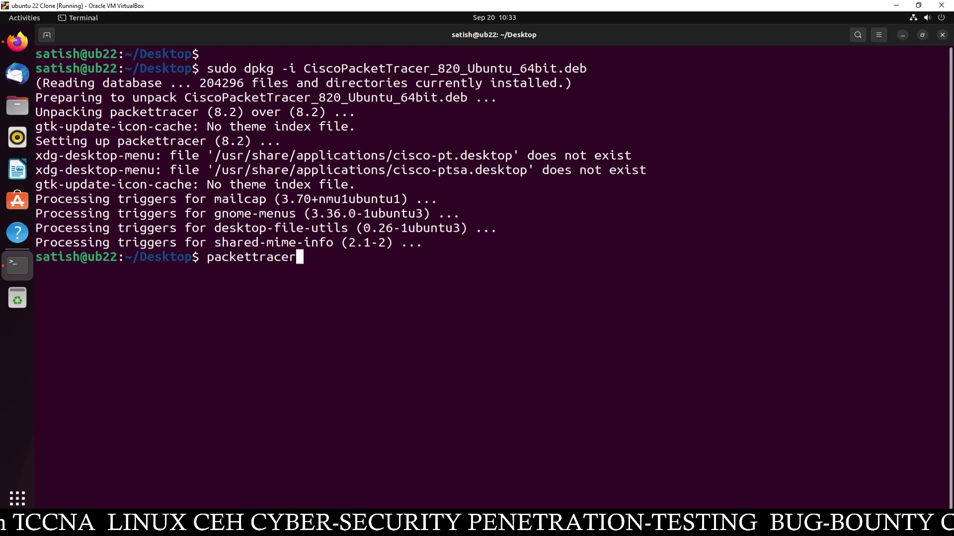
key("Return")
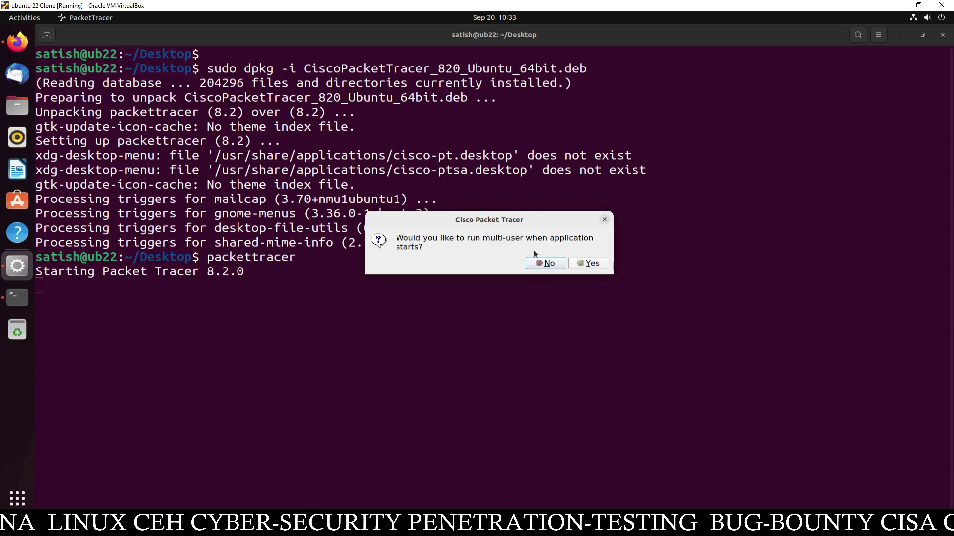
left_click(584, 264)
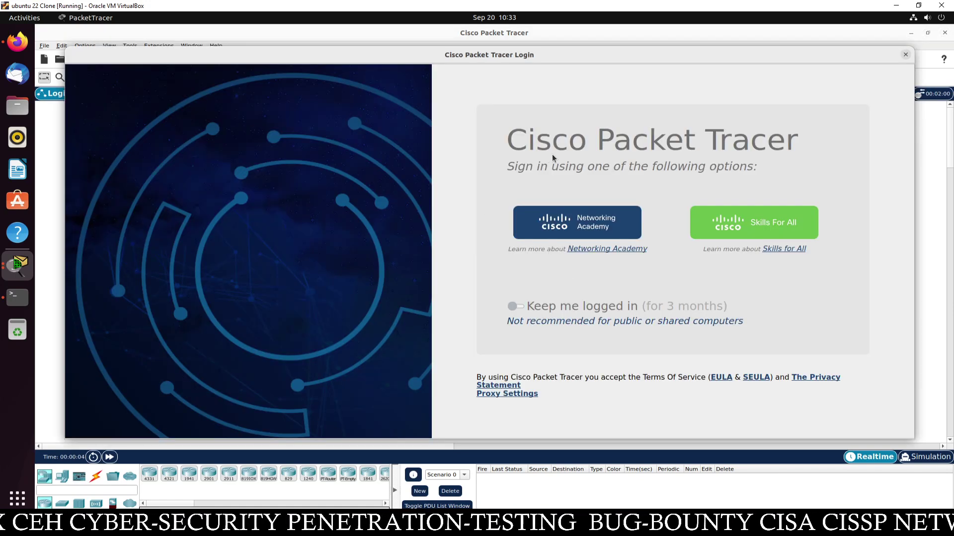
Sign in through Networking Academy with the account e-mail and password
left_click_drag(486, 66, 437, 122)
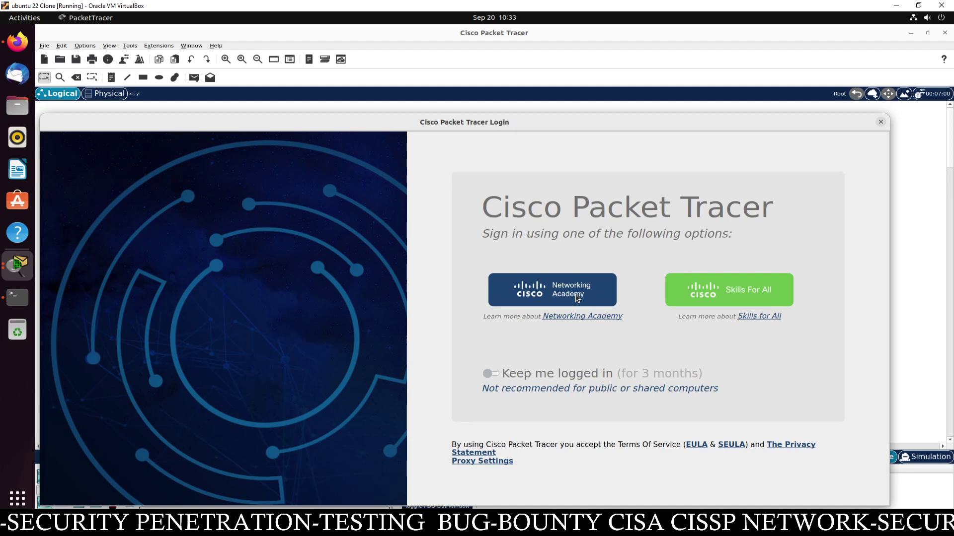
left_click(574, 294)
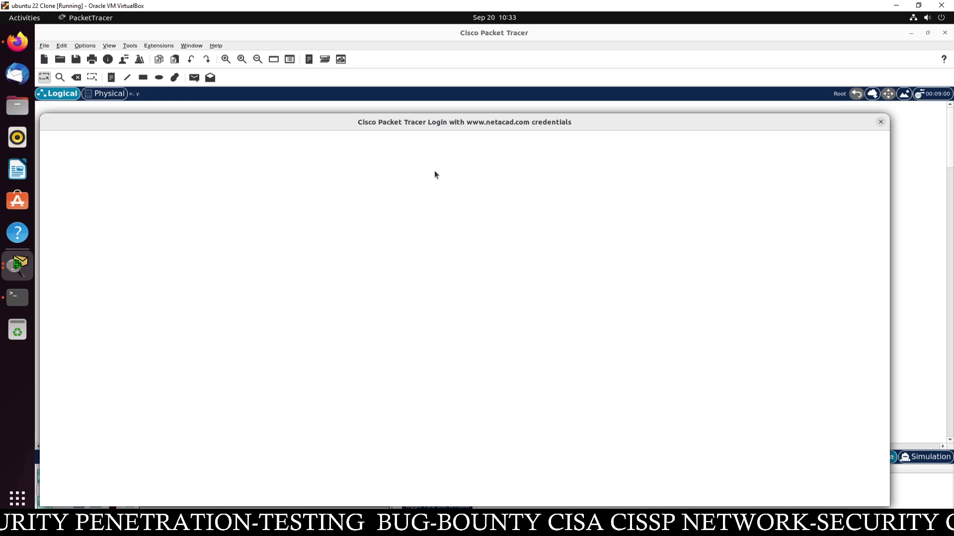
left_click_drag(394, 123, 438, 88)
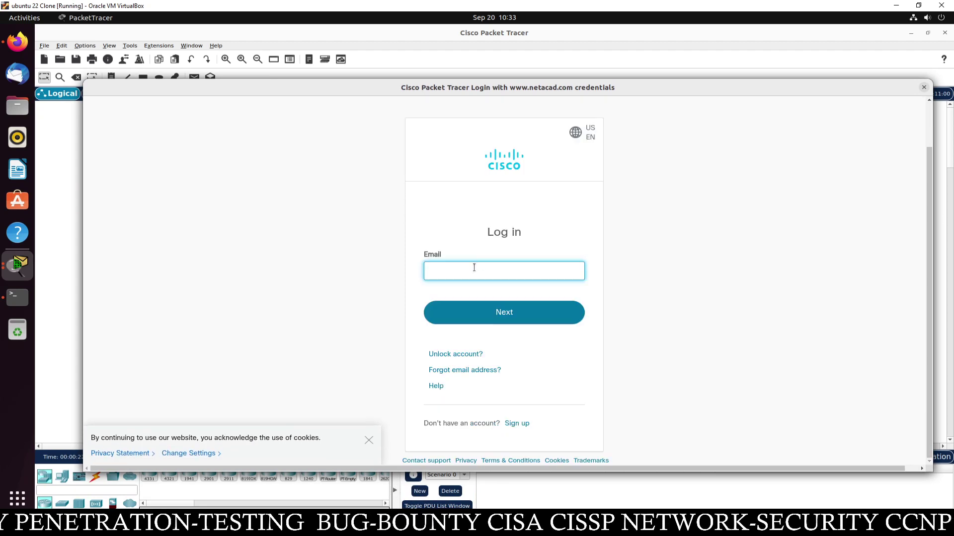
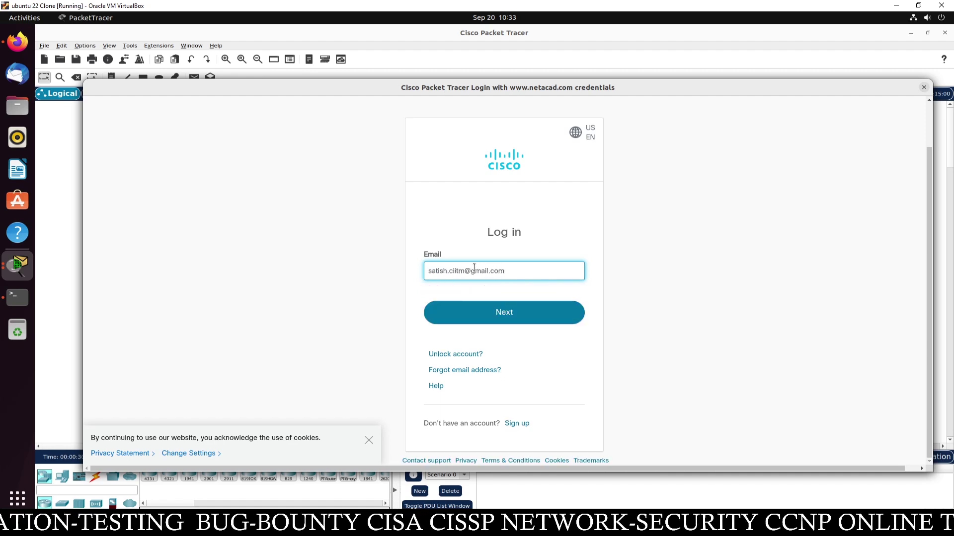
left_click(491, 312)
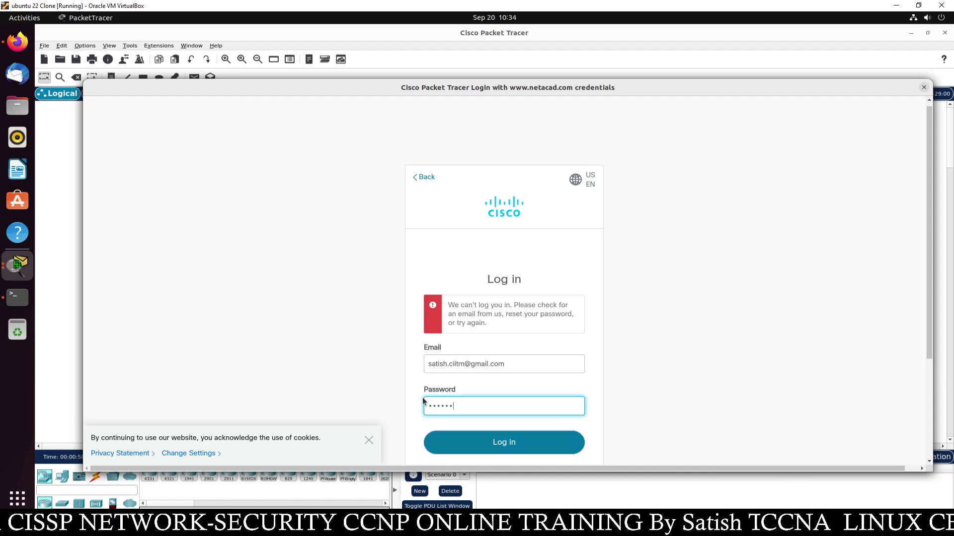
type("*****")
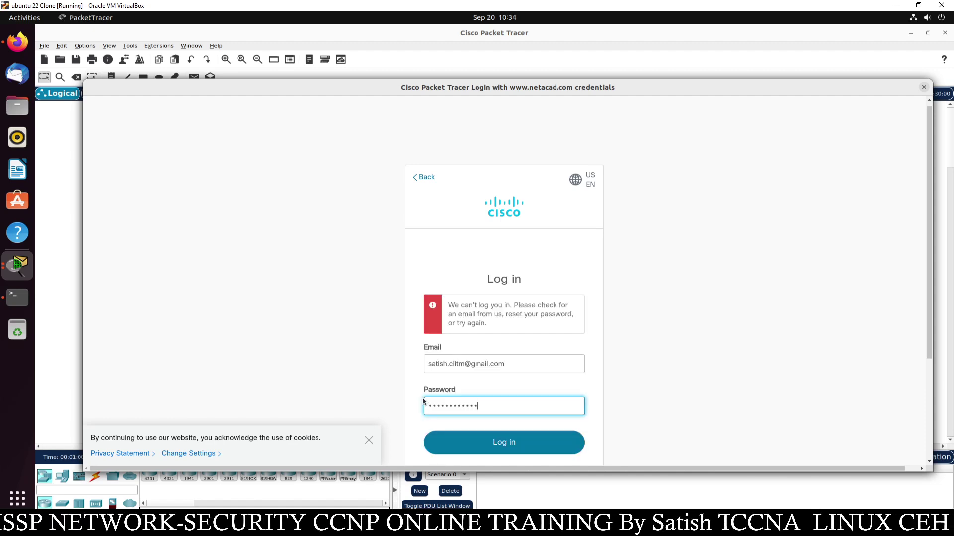
key("Return")
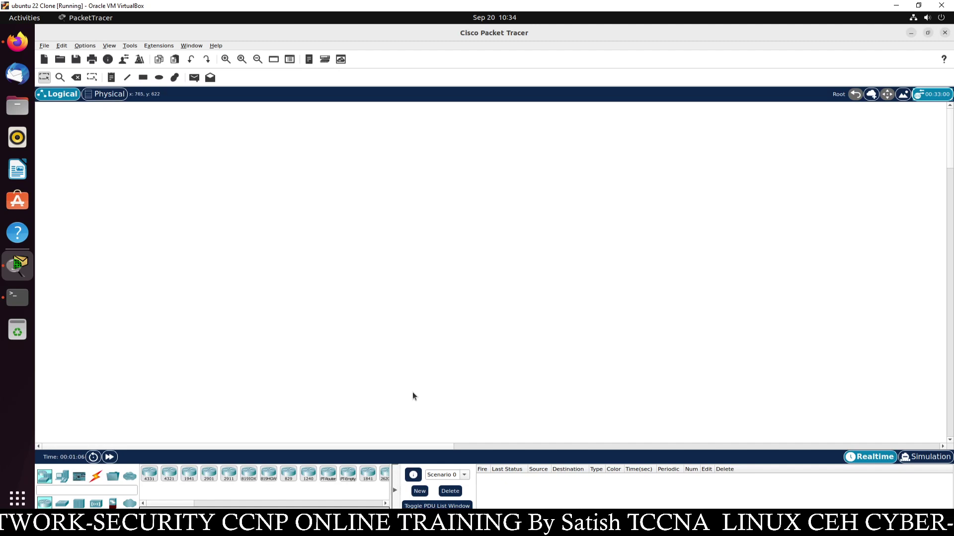
Place a 2960-24TT switch, a Switch-PT, PCs and an ISR4331 router on the canvas
left_click(62, 504)
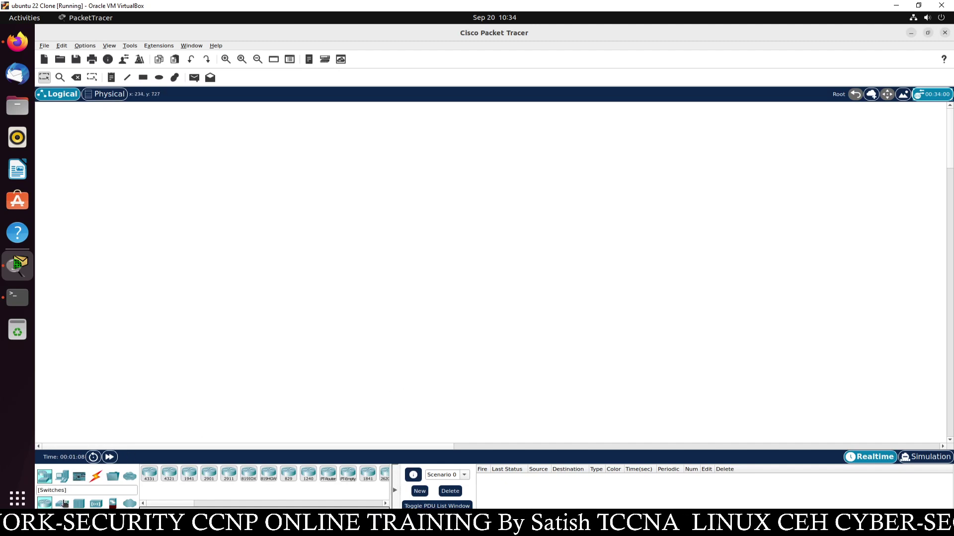
left_click_drag(149, 474, 234, 228)
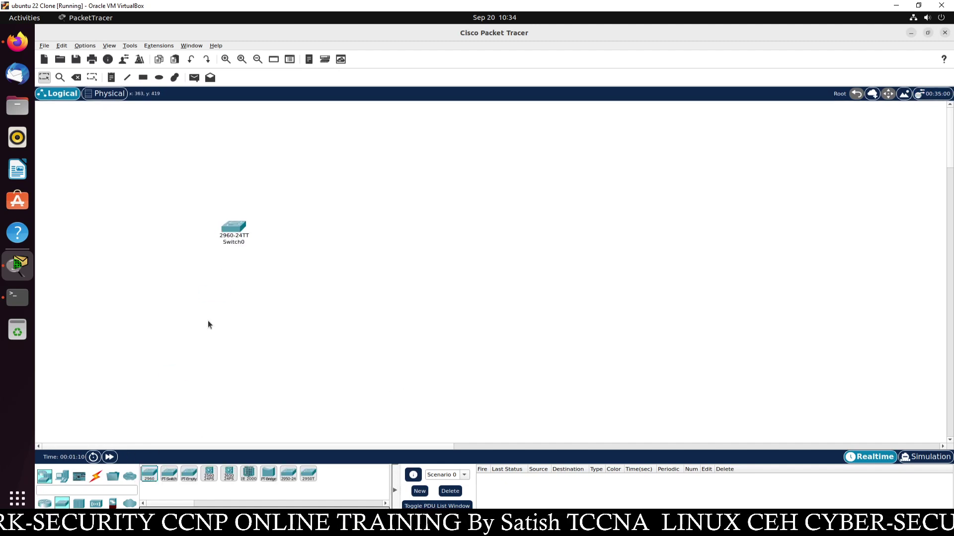
left_click_drag(169, 475, 337, 202)
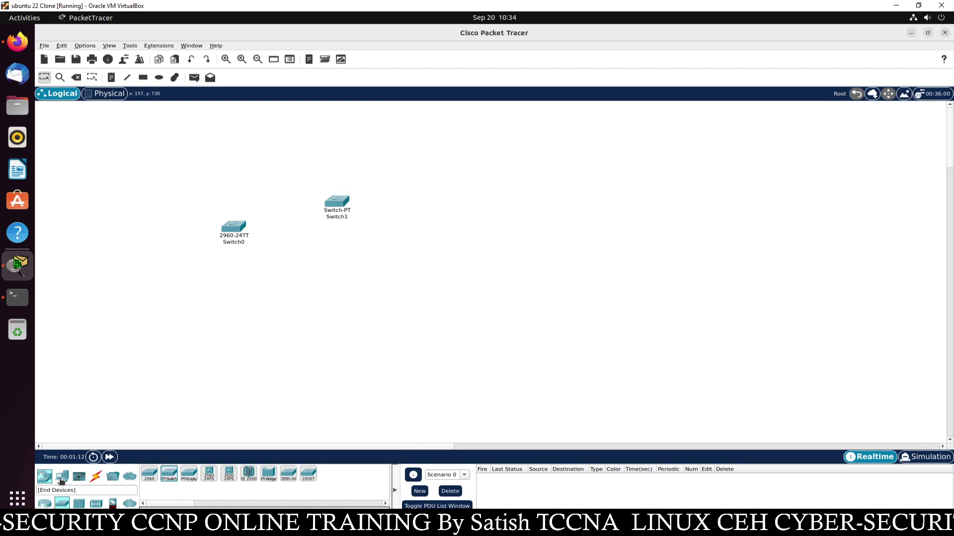
left_click_drag(62, 476, 189, 348)
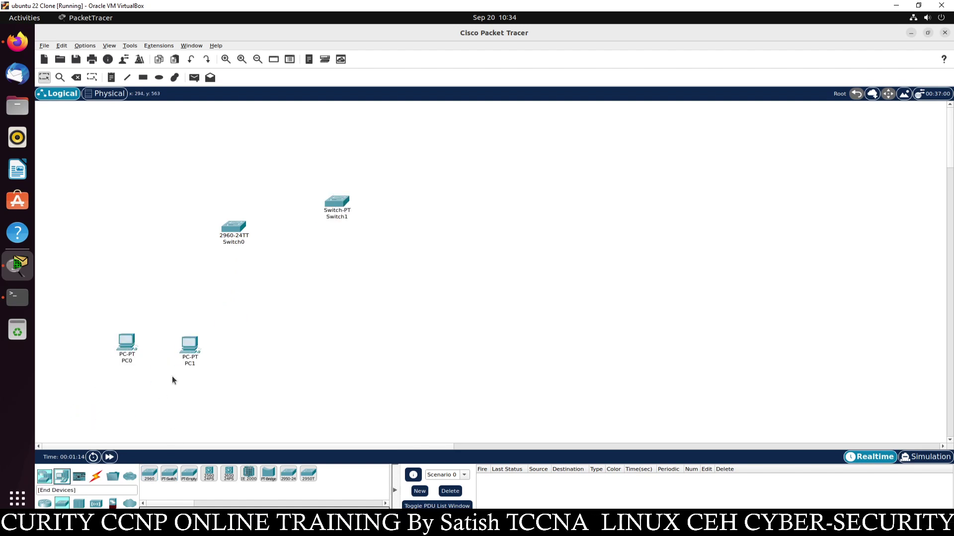
left_click(44, 476)
left_click_drag(149, 475, 348, 330)
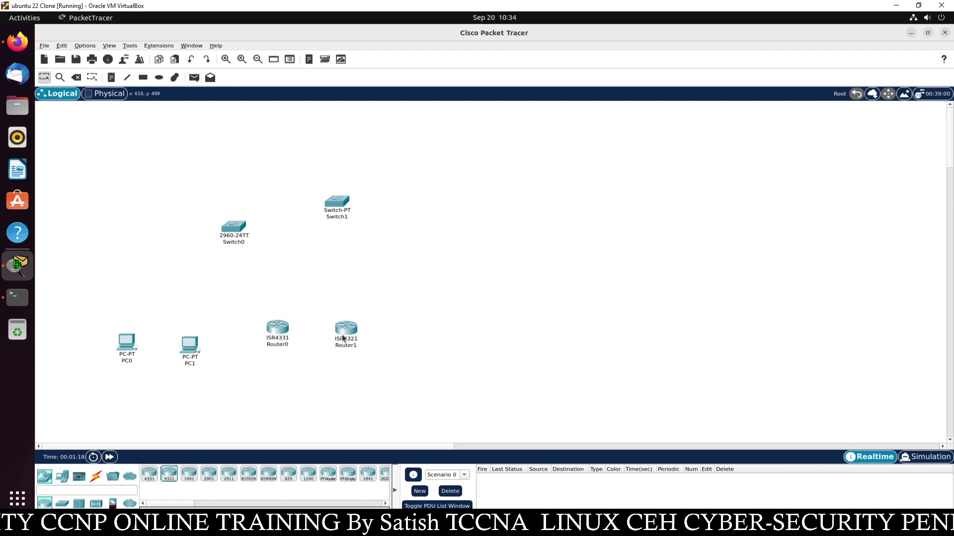
mouse_move(351, 333)
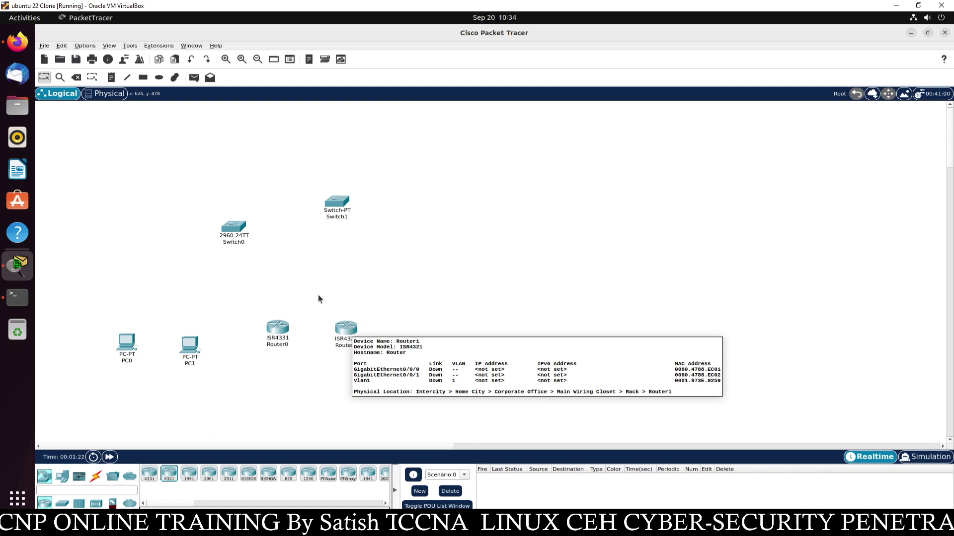
Zoom into the canvas twice, then close Packet Tracer to bring up the Exit prompt
left_click(225, 59)
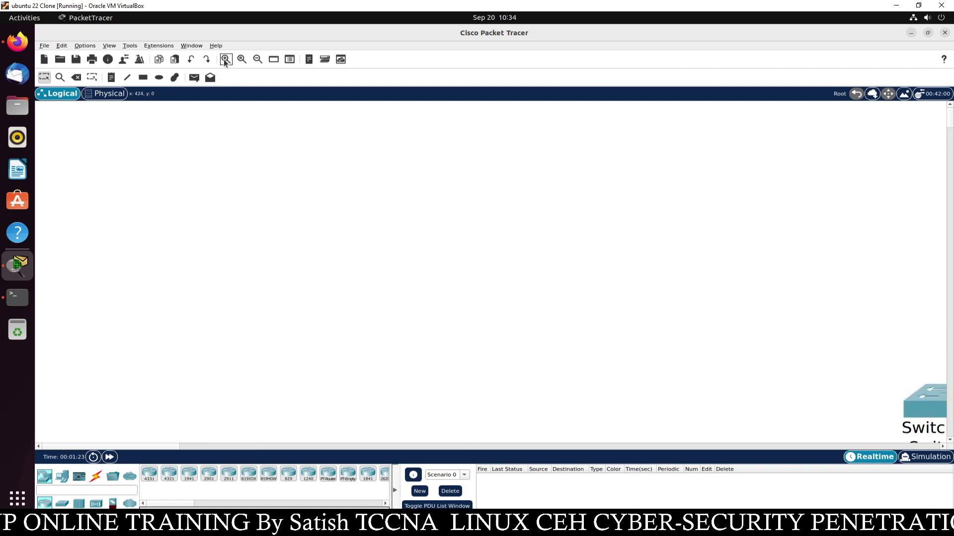
left_click(225, 60)
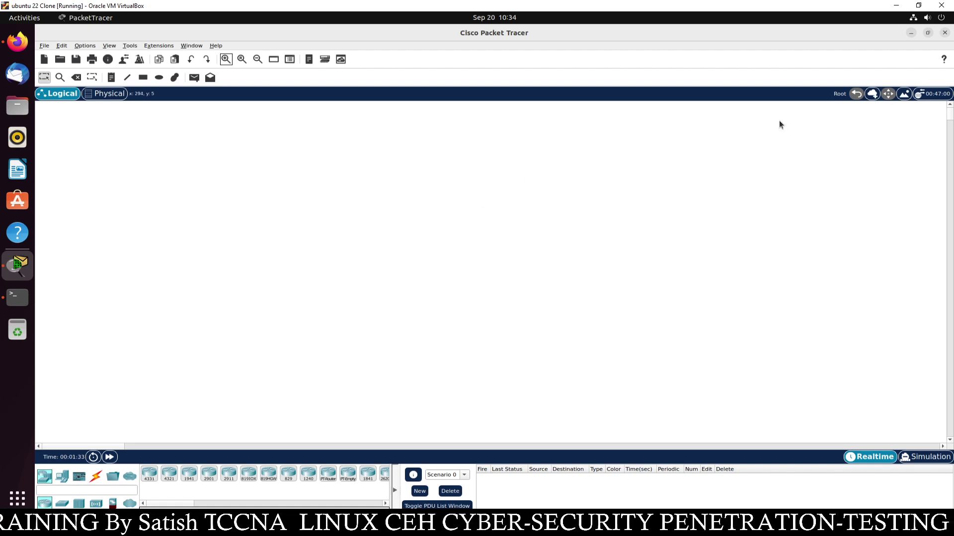
left_click(944, 32)
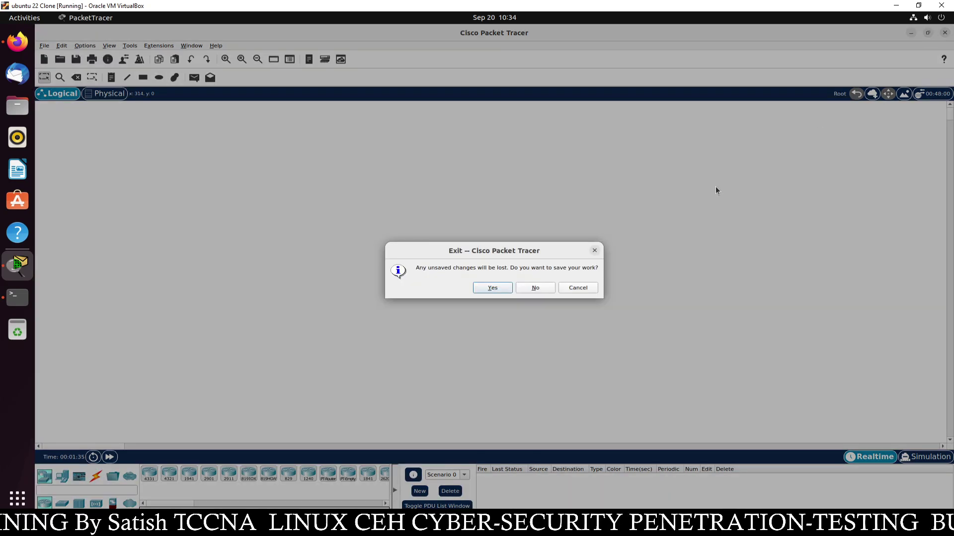
Decline saving at the Exit prompt so Packet Tracer closes to the terminal
left_click(535, 287)
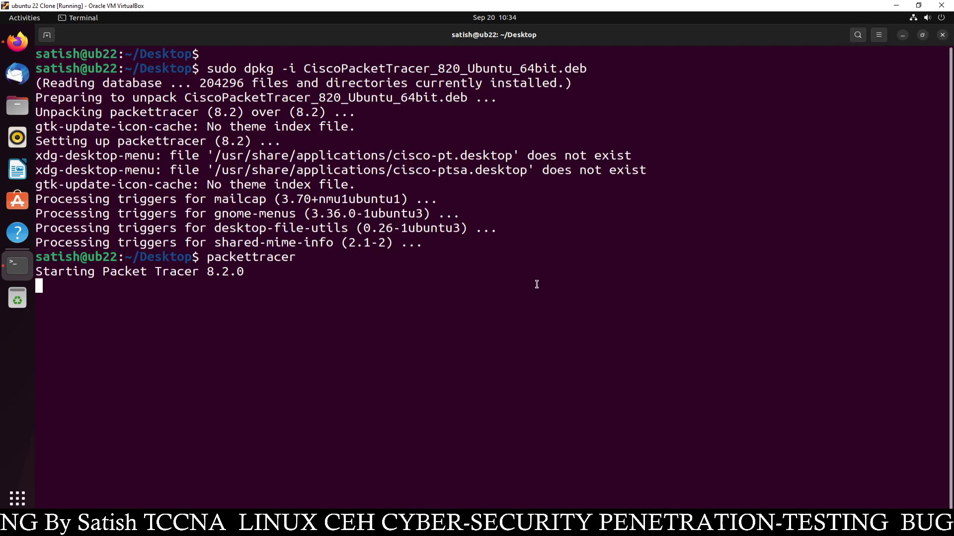